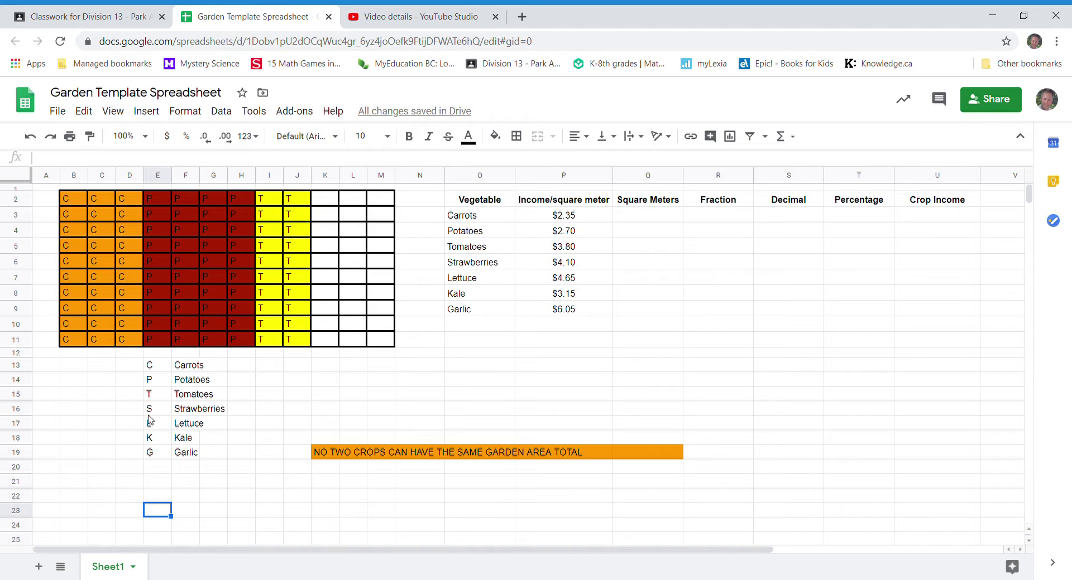
- Fill cells K2:M4 of the garden grid with the strawberry code S
left_click(323, 202)
type("S")
key("Tab")
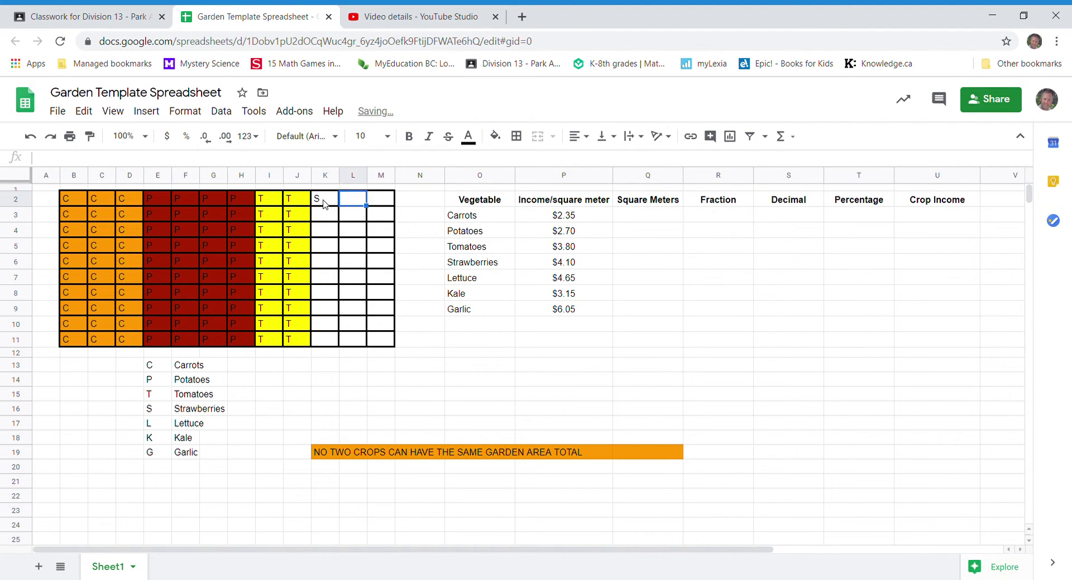
type("S")
key("Tab")
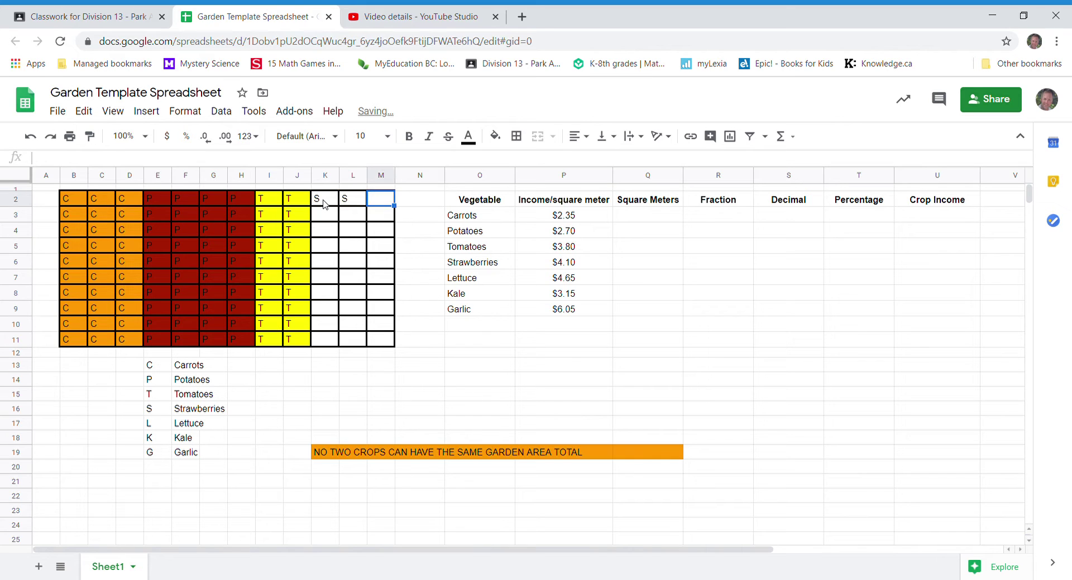
type("S")
left_click_drag(324, 204, 375, 204)
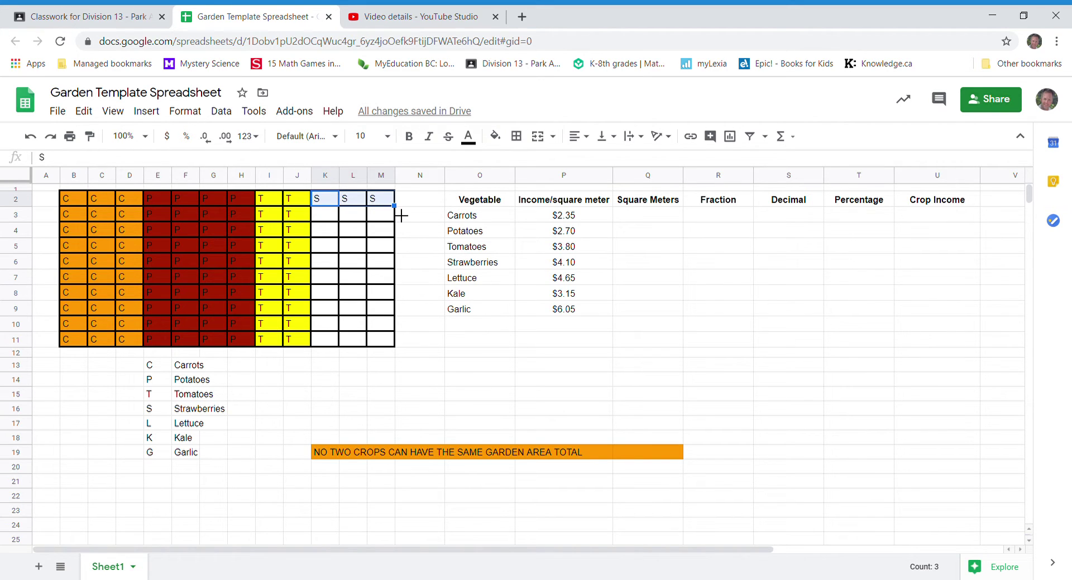
left_click_drag(402, 215, 394, 236)
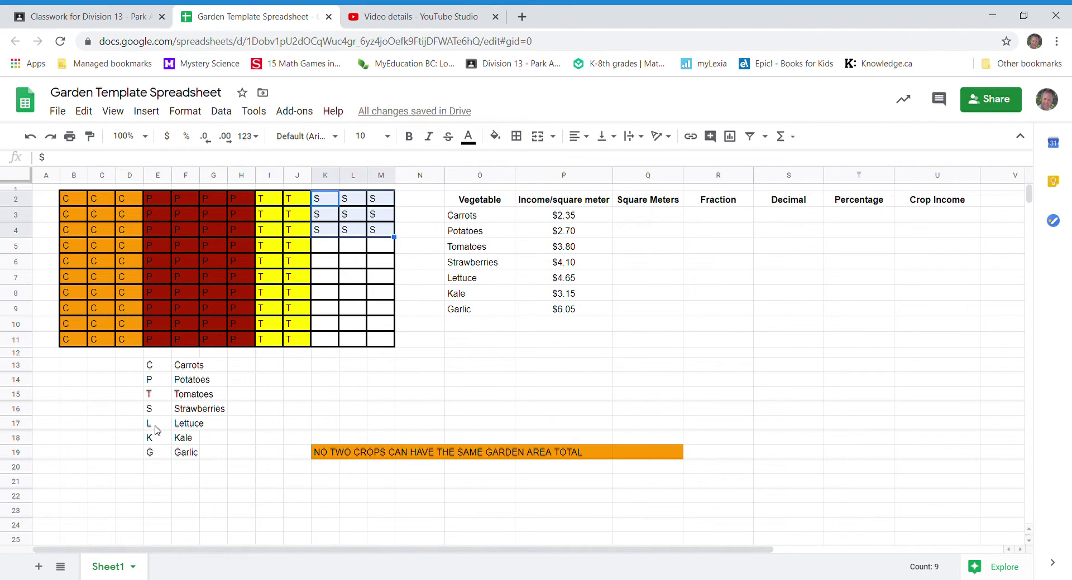
- Fill cells K5:M8 of the garden grid with the lettuce code L
left_click(327, 249)
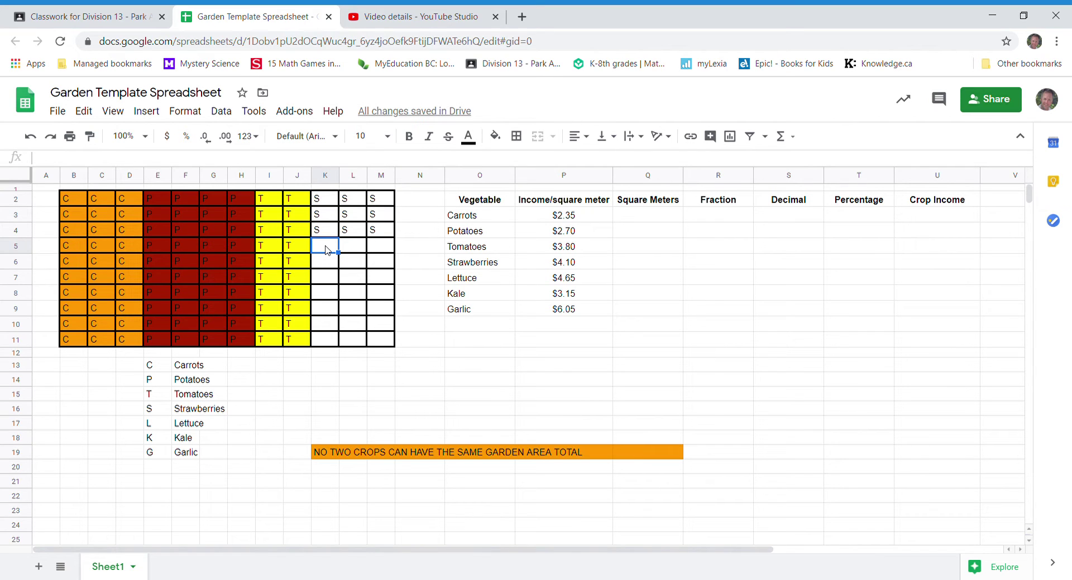
type("L")
key("Tab")
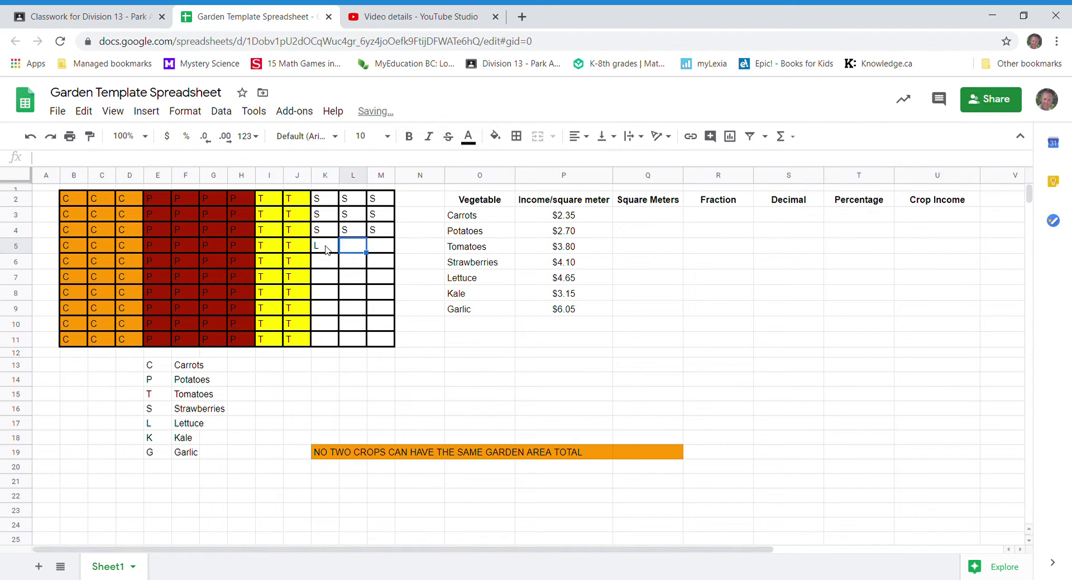
type("L")
key("Tab")
type("L")
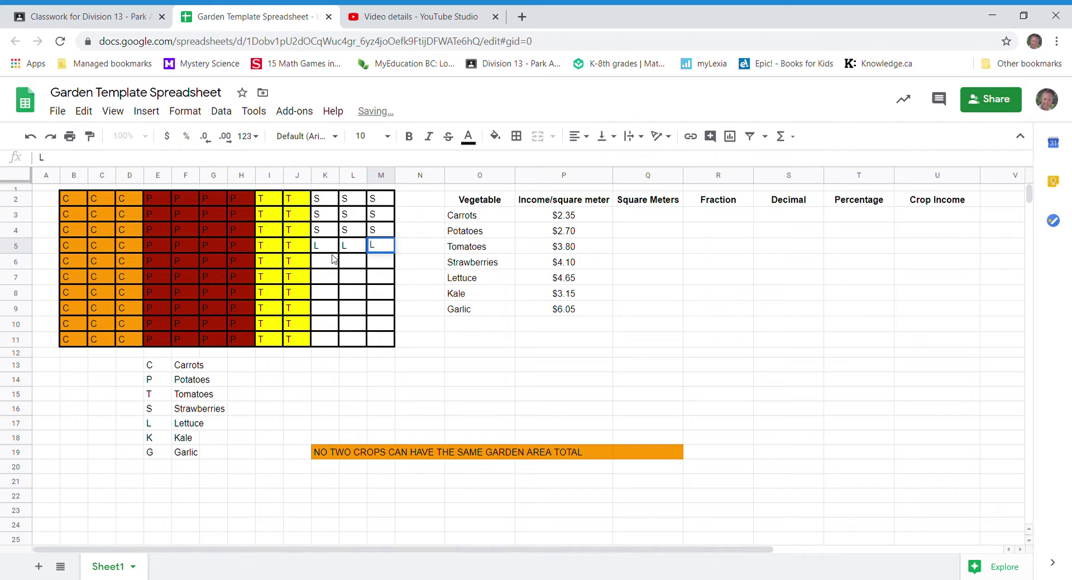
key("Return")
left_click_drag(323, 247, 383, 249)
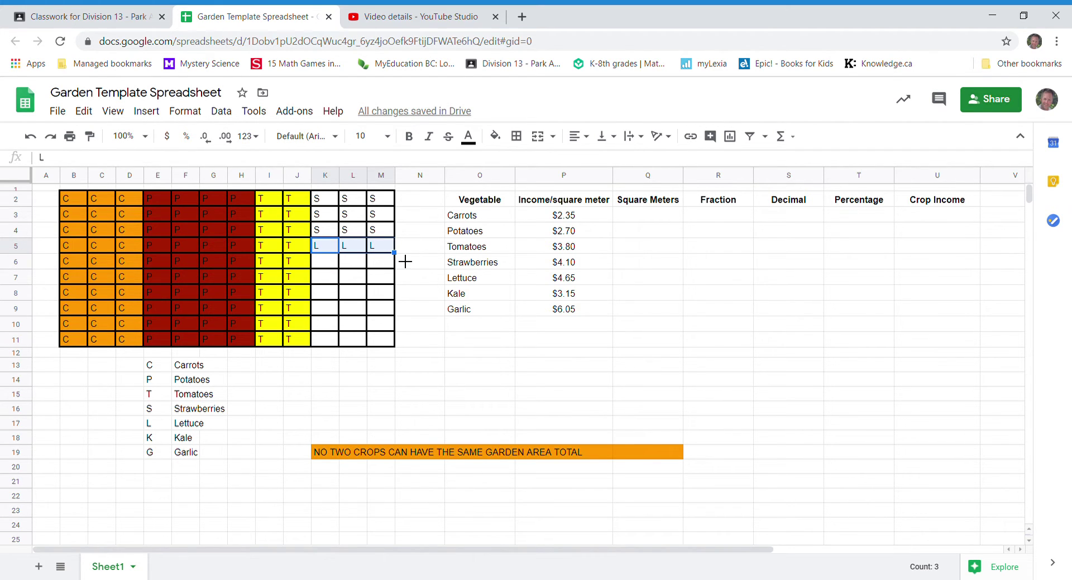
left_click_drag(395, 252, 401, 304)
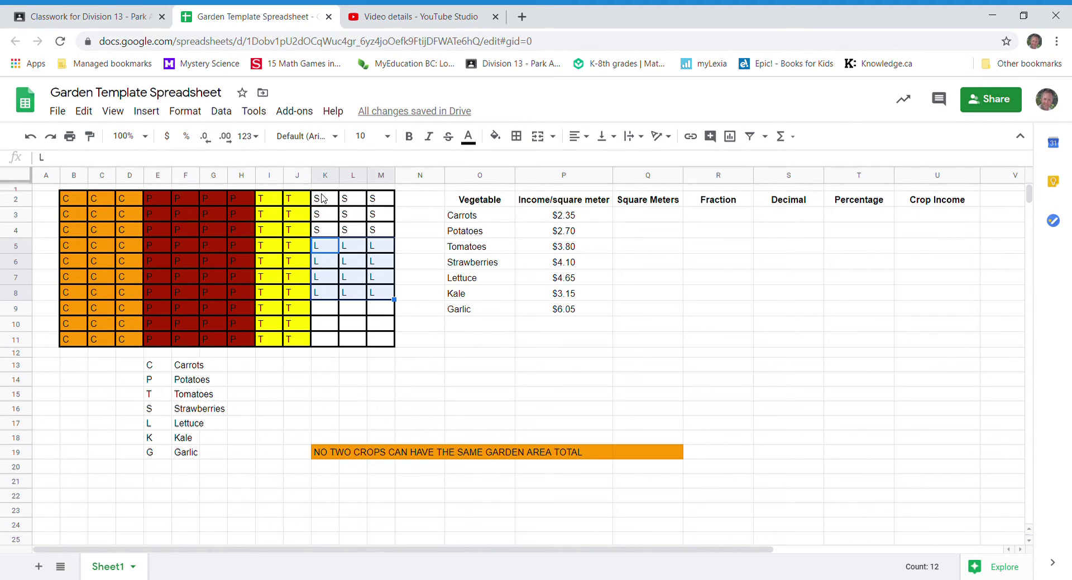
- Colour the strawberry cells K2:M4 red and the lettuce cells K5:M8 bright green
left_click_drag(322, 198, 374, 231)
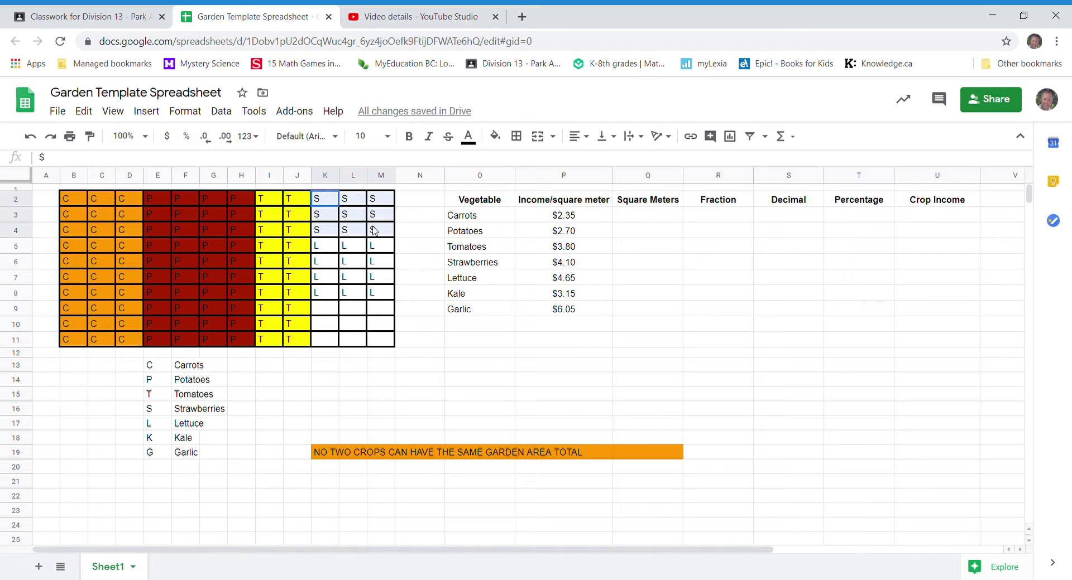
left_click(495, 137)
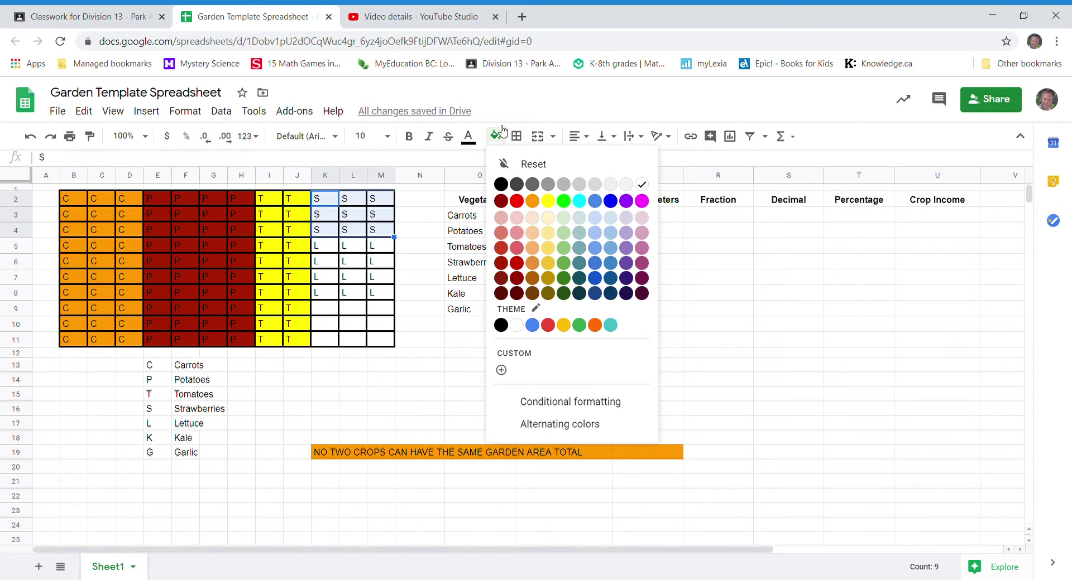
left_click(517, 202)
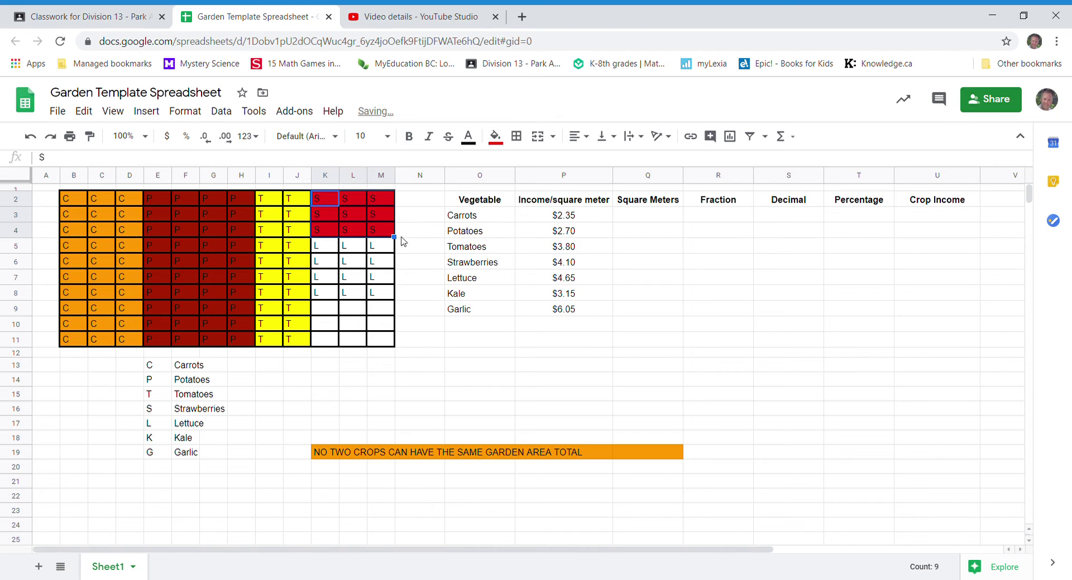
left_click_drag(322, 248, 382, 292)
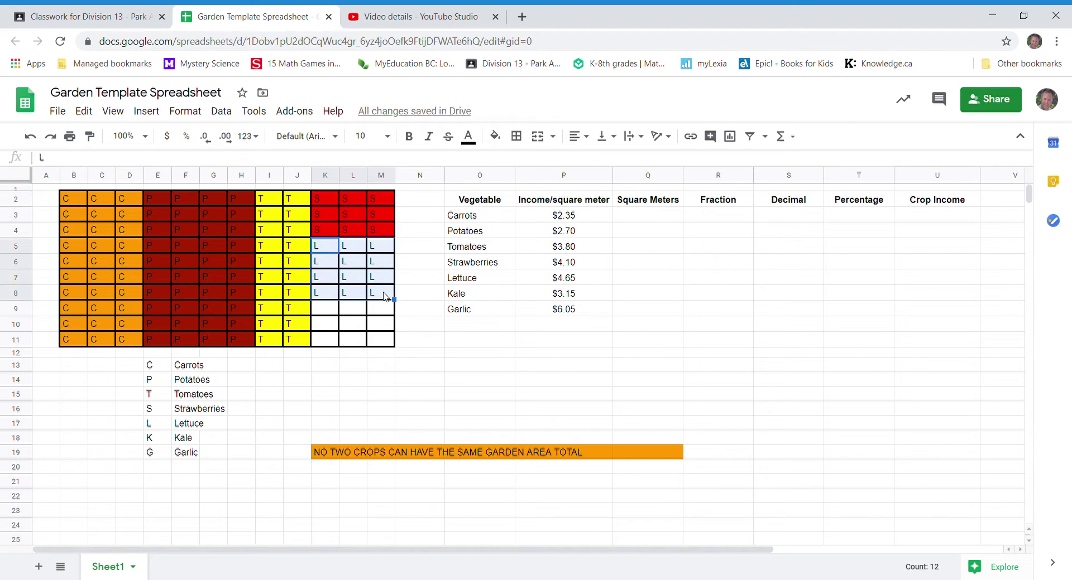
left_click(495, 136)
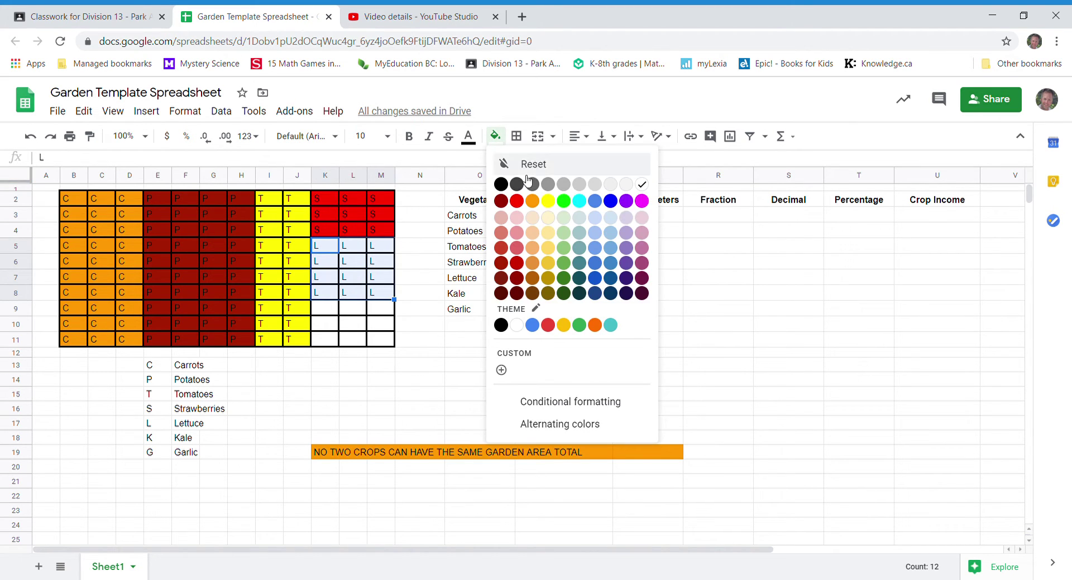
left_click(562, 205)
- Enter the kale code K in cells K9, L9 and M9 of the garden grid
left_click(328, 312)
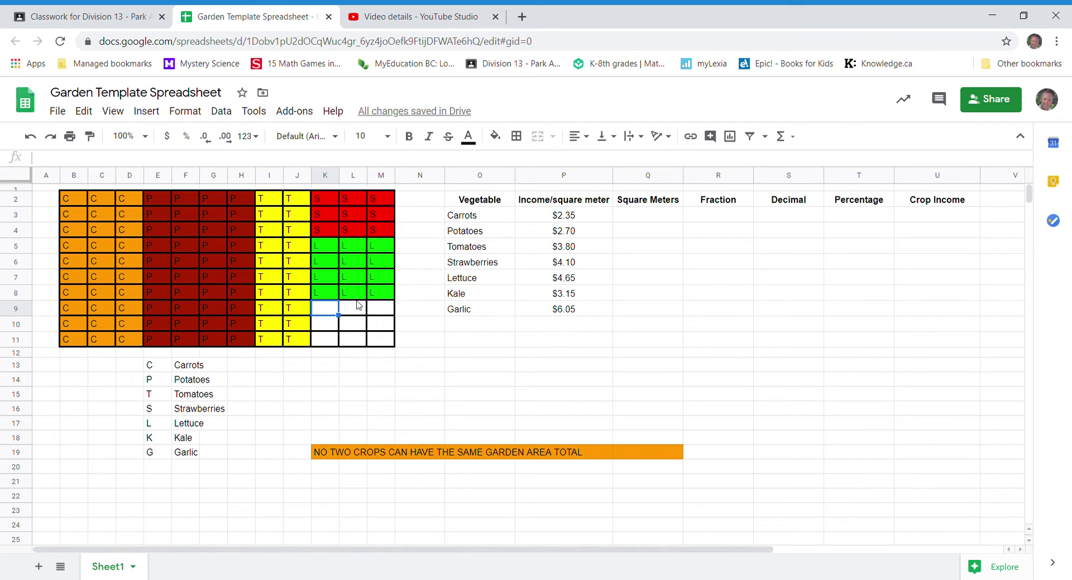
type("K")
left_click(362, 307)
type("K")
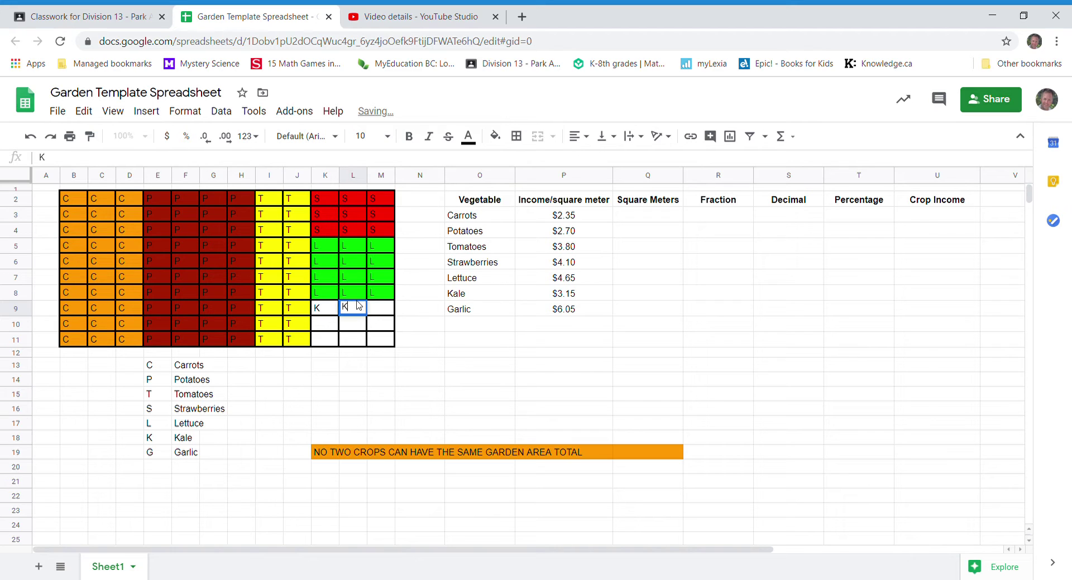
key("Tab")
type("K")
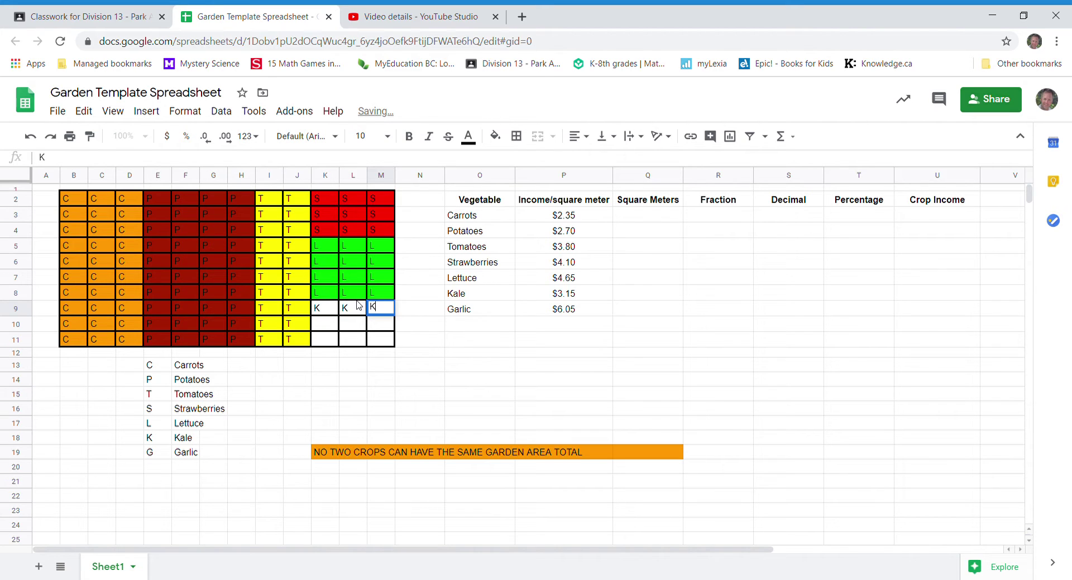
left_click(327, 324)
- Colour the kale cells K9:M9 a darker, muted green than the lettuce block
left_click_drag(321, 308, 379, 310)
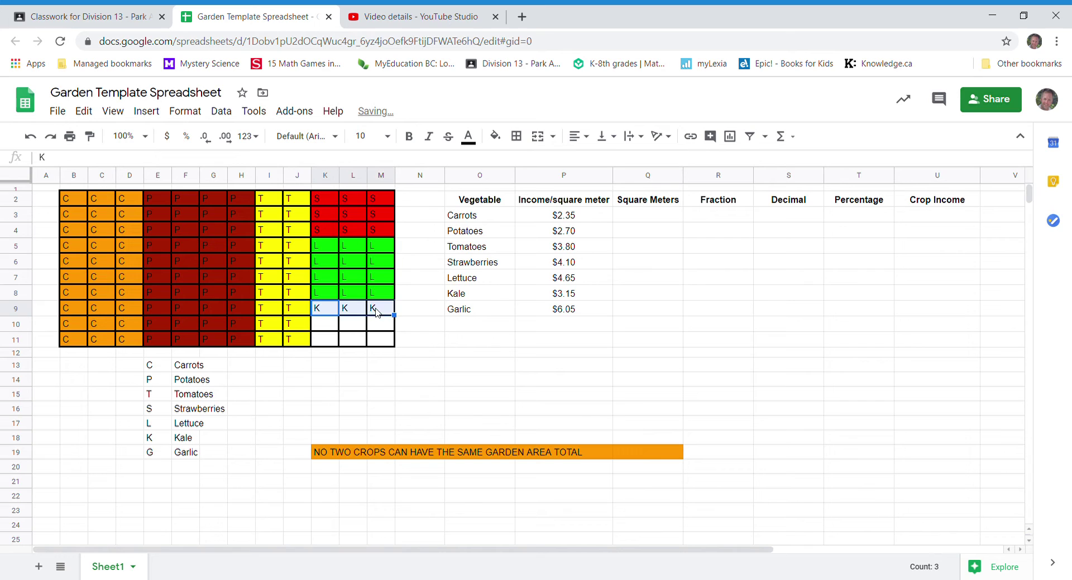
left_click(503, 141)
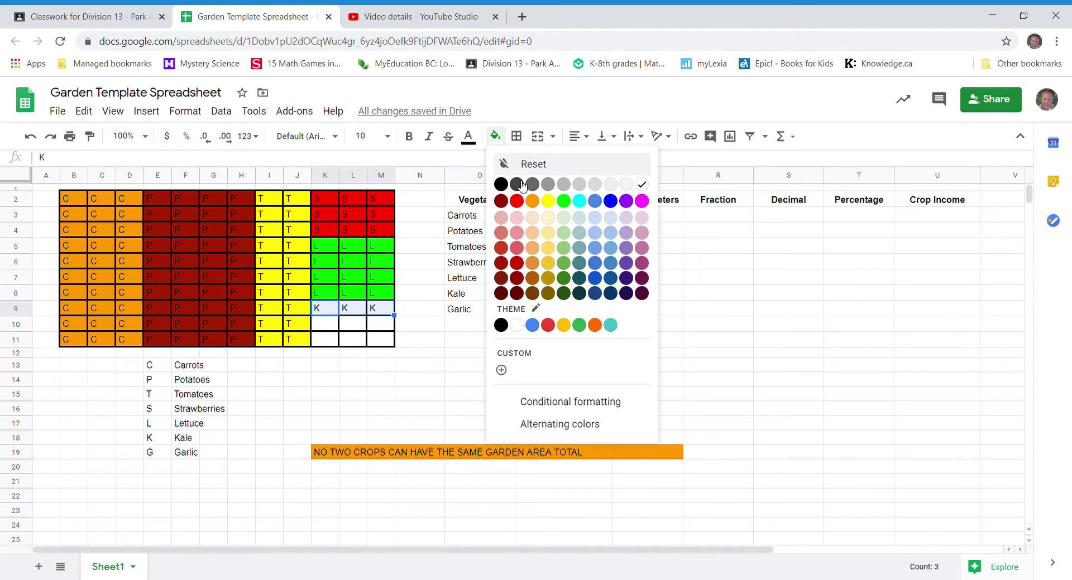
left_click(564, 265)
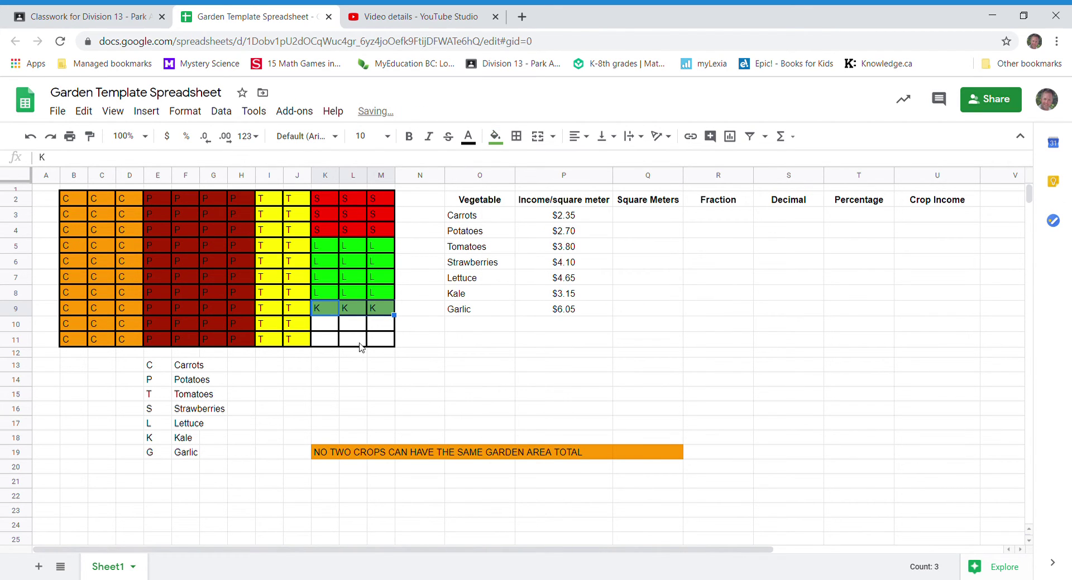
- Fill the remaining empty grid cells K10:M11 with the garlic code G
left_click(328, 330)
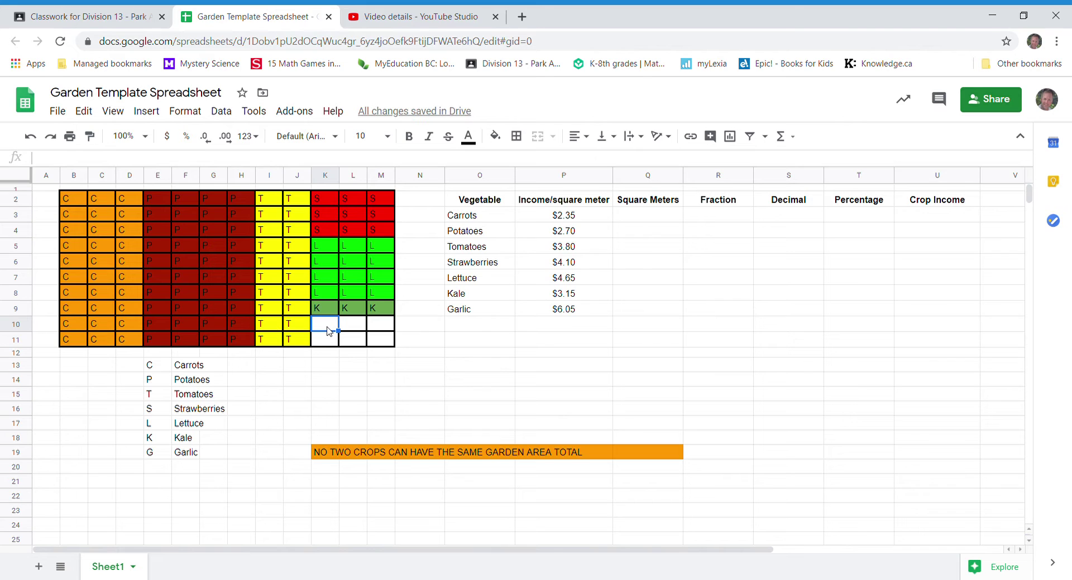
type("G")
key("Return")
type("G")
key("Return")
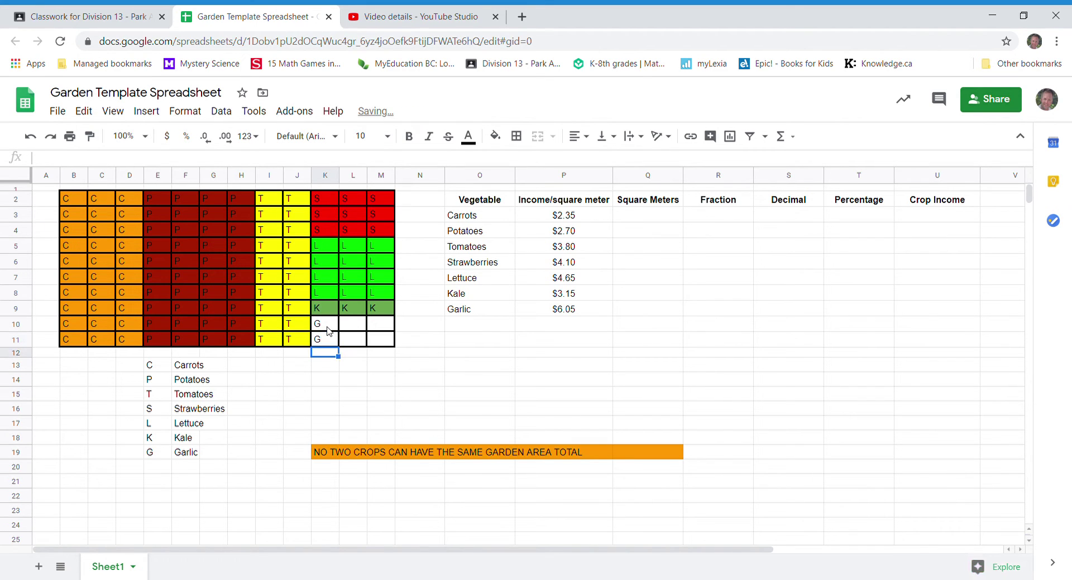
left_click_drag(318, 327, 318, 342)
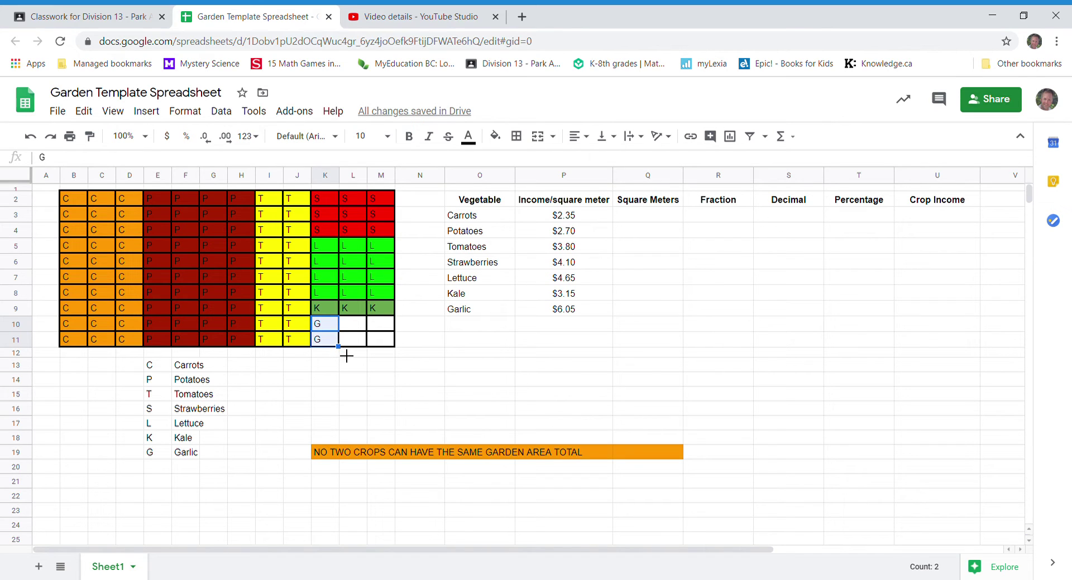
left_click_drag(346, 356, 395, 351)
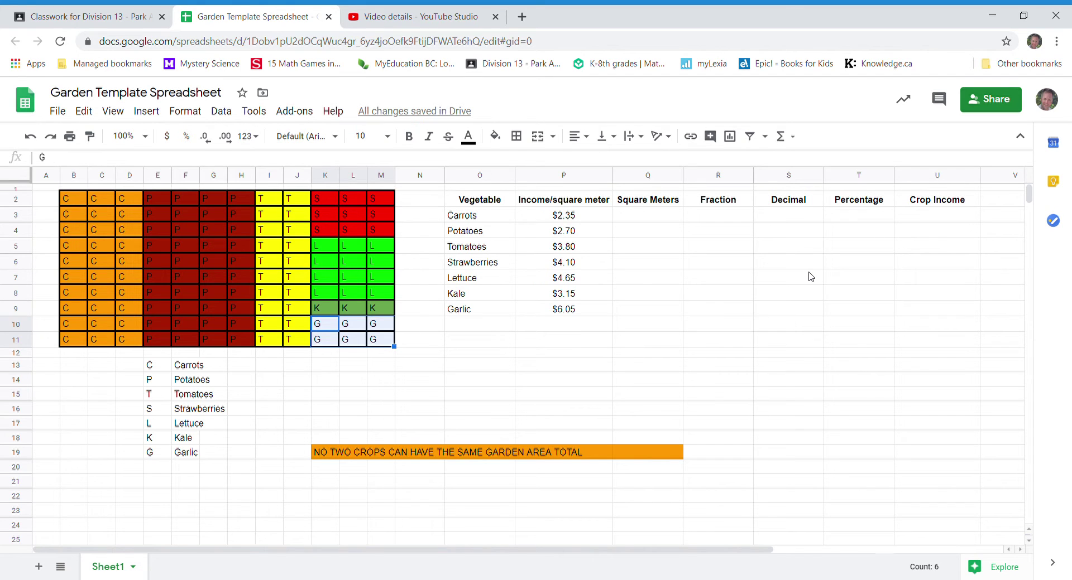
- Enter the Square Meters values for the first three crops: 30 for Carrots, 40 for Potatoes and 20 for Tomatoes
left_click(653, 219)
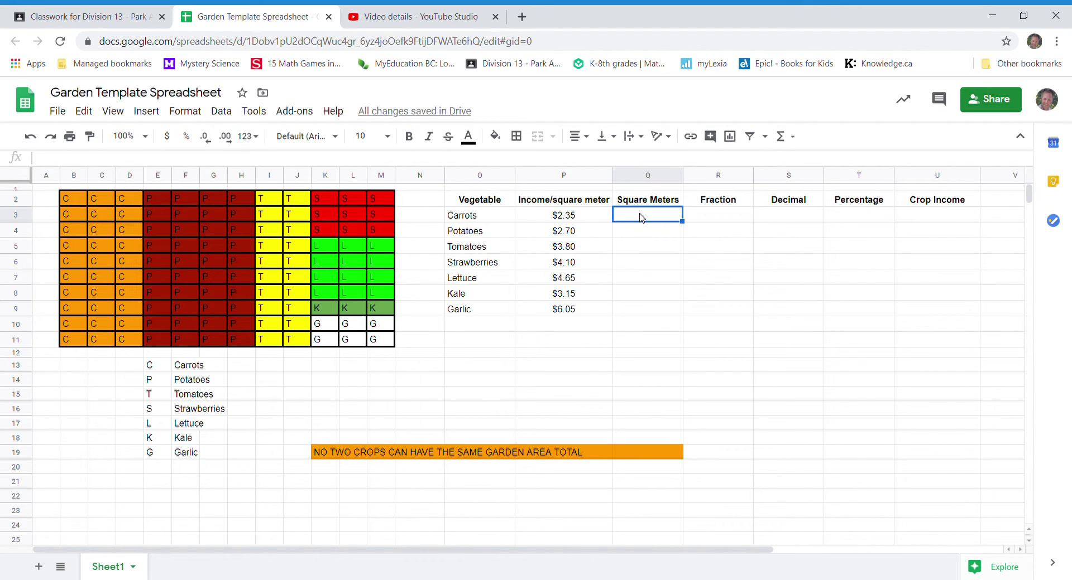
type("30")
key("Return")
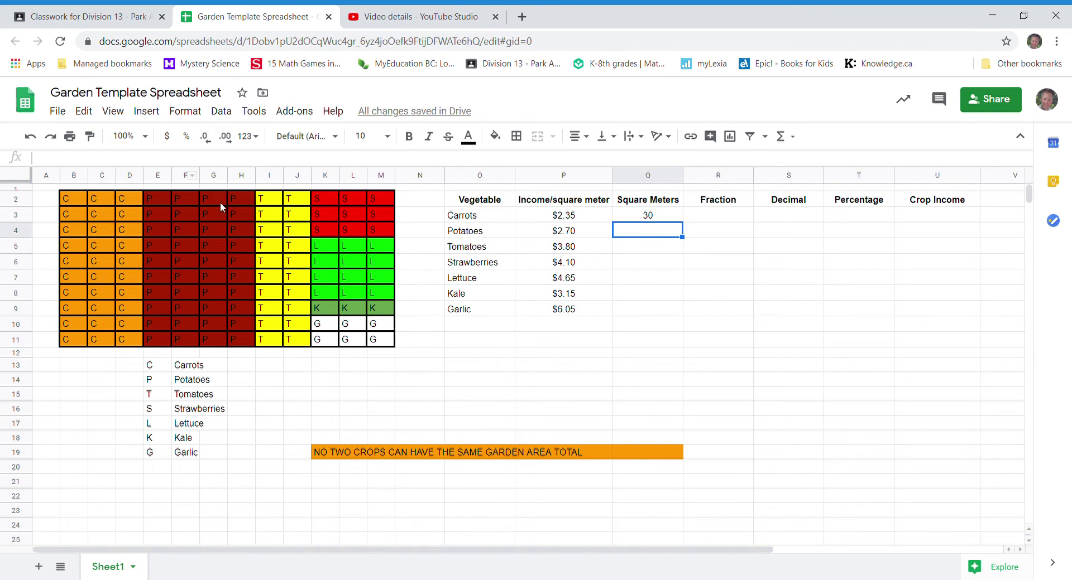
type("40")
key("Return")
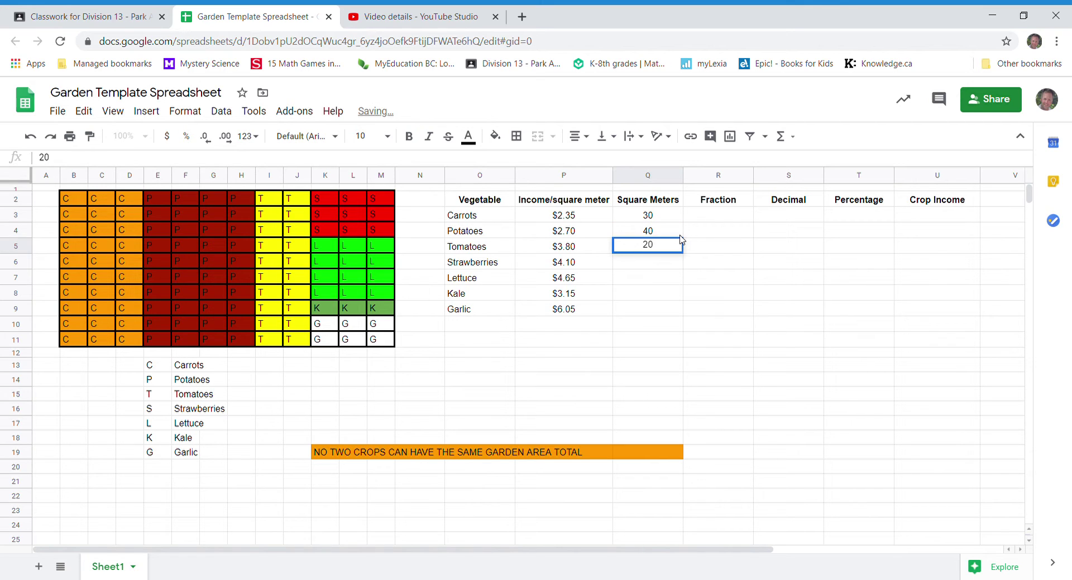
key("Return")
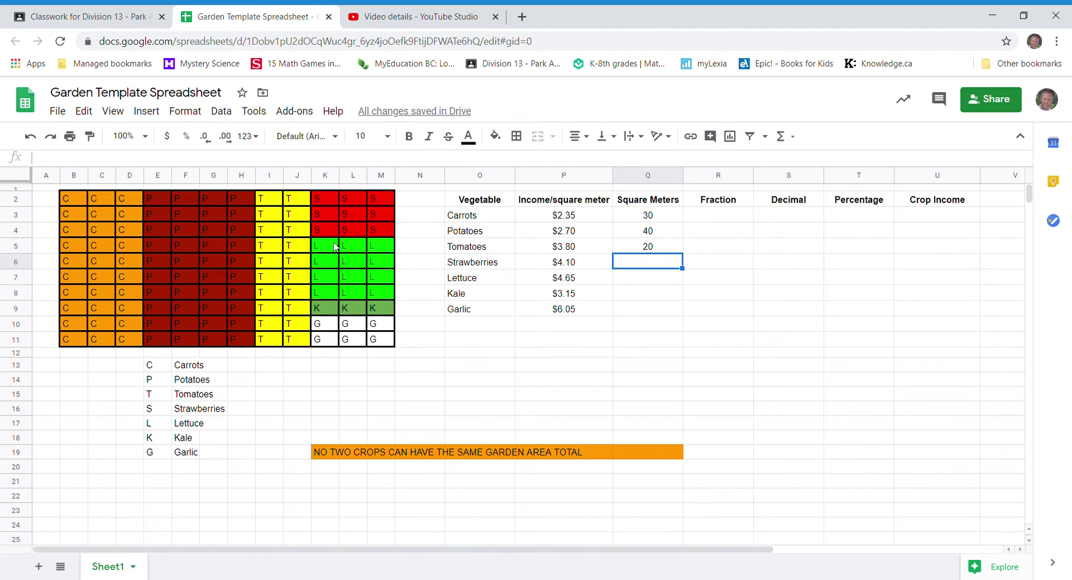
- Enter the remaining Square Meters values: 9 for Strawberries, 12 for Lettuce, 3 for Kale and 6 for Garlic
type("9")
key("Return")
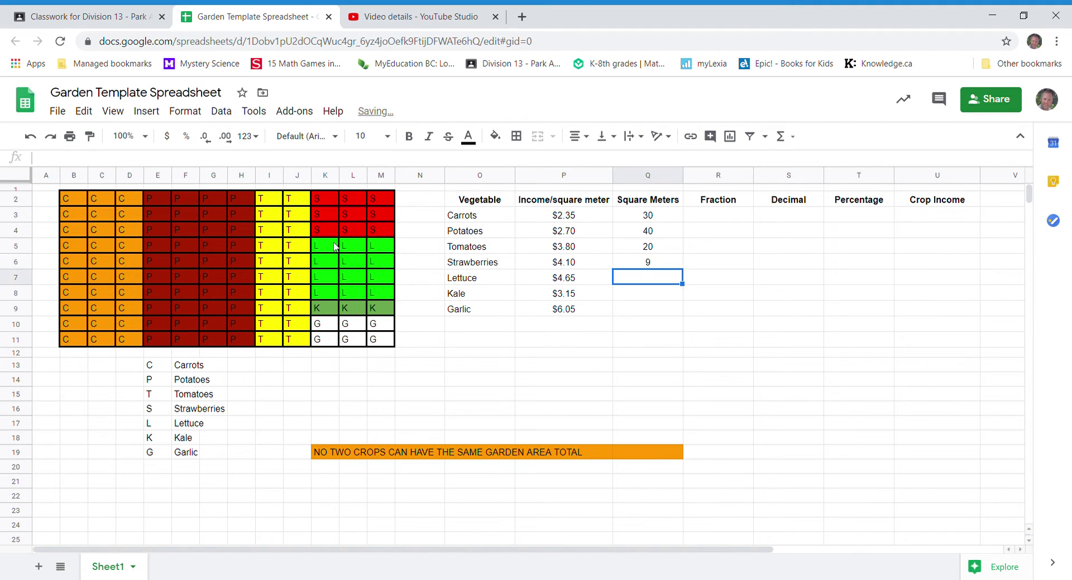
type("12")
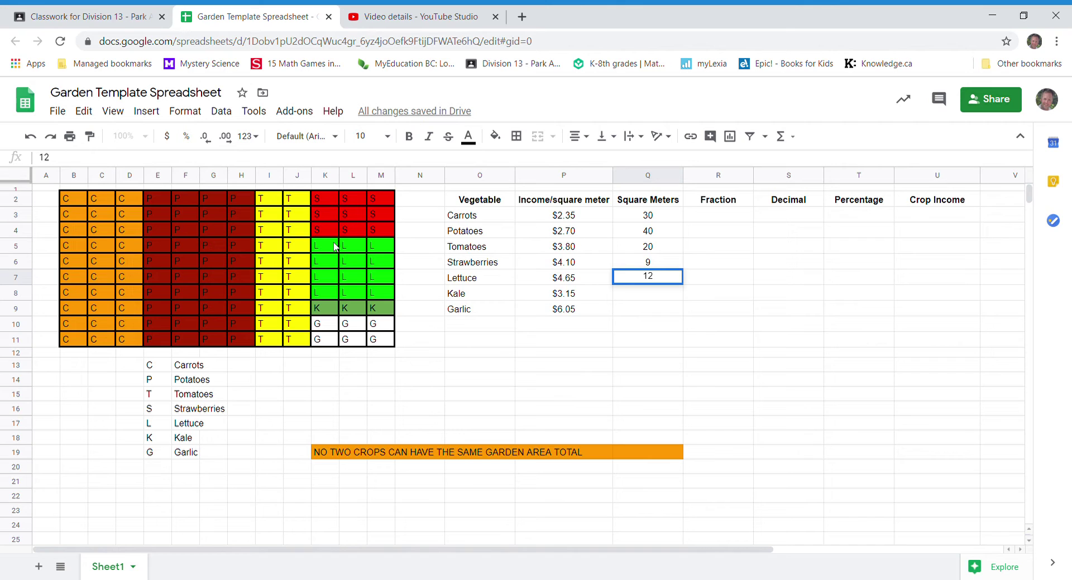
key("Return")
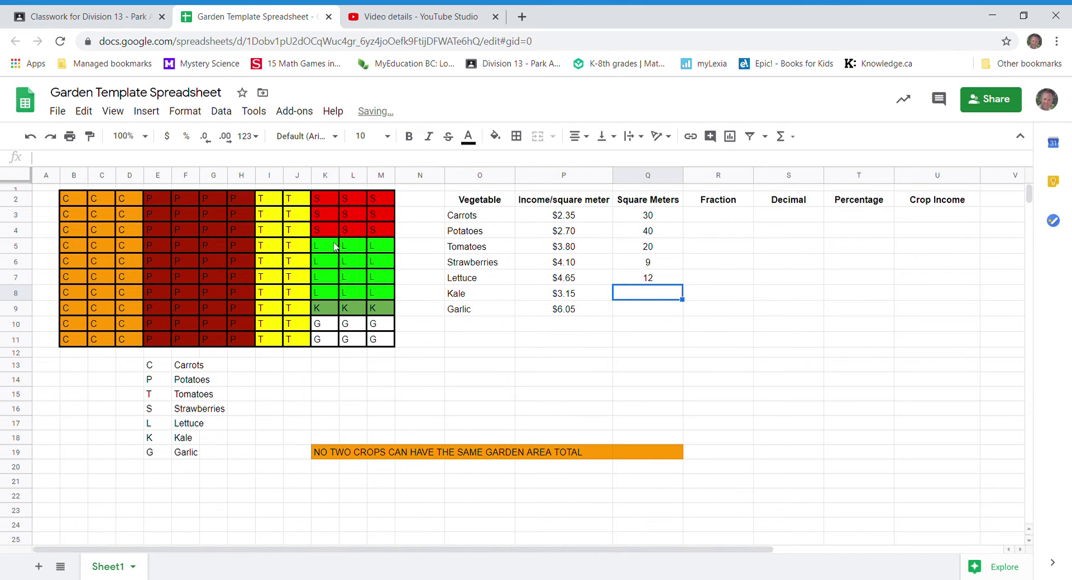
type("k")
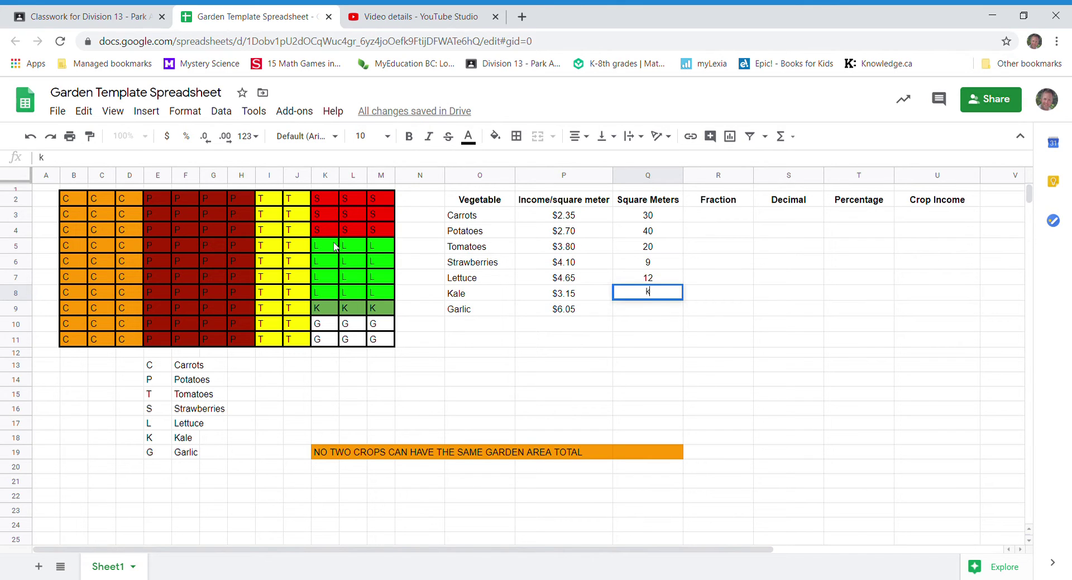
key("BackSpace")
type("3")
key("Return")
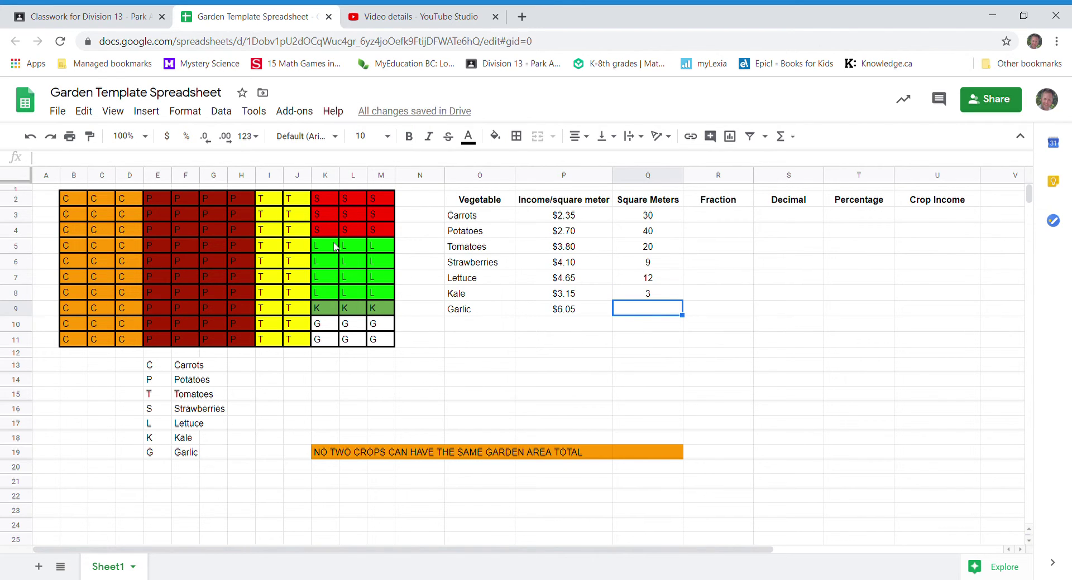
type("6")
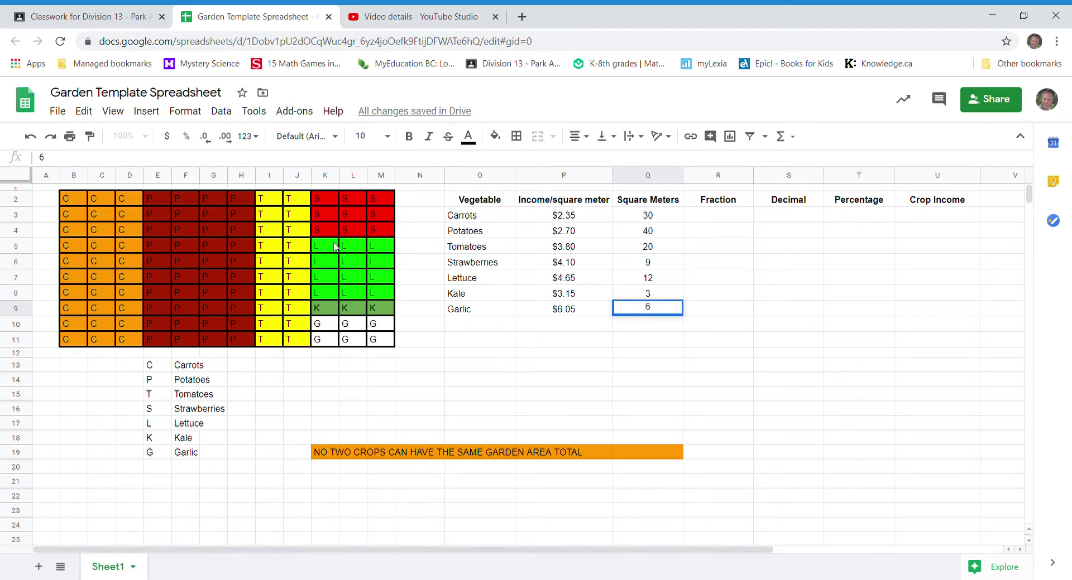
left_click(648, 324)
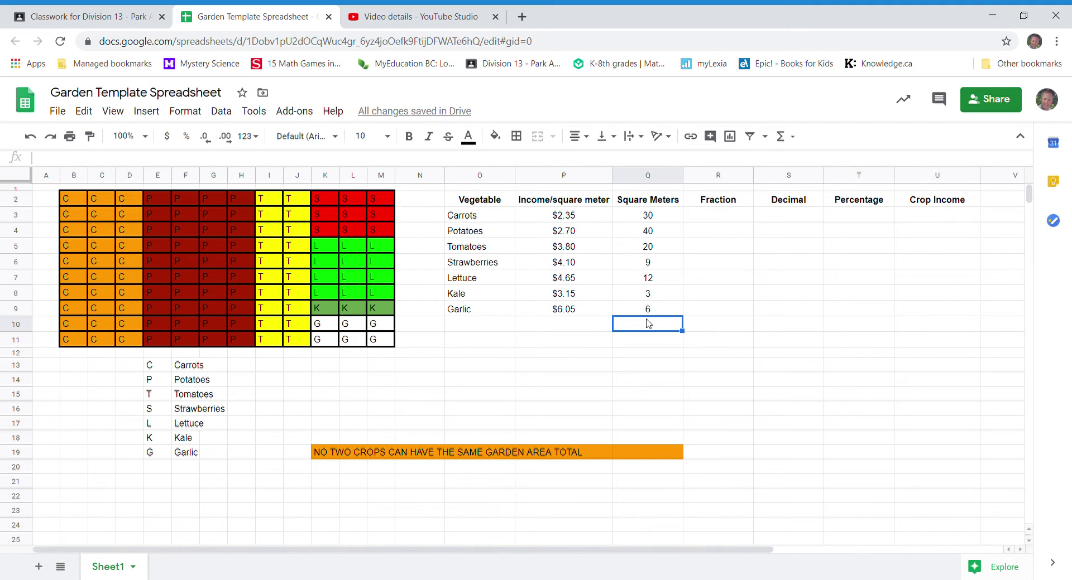
- Start the Carrots fraction with 30/ and total the Square Meters column in Q10 with SUM(Q3:Q9)
left_click(705, 216)
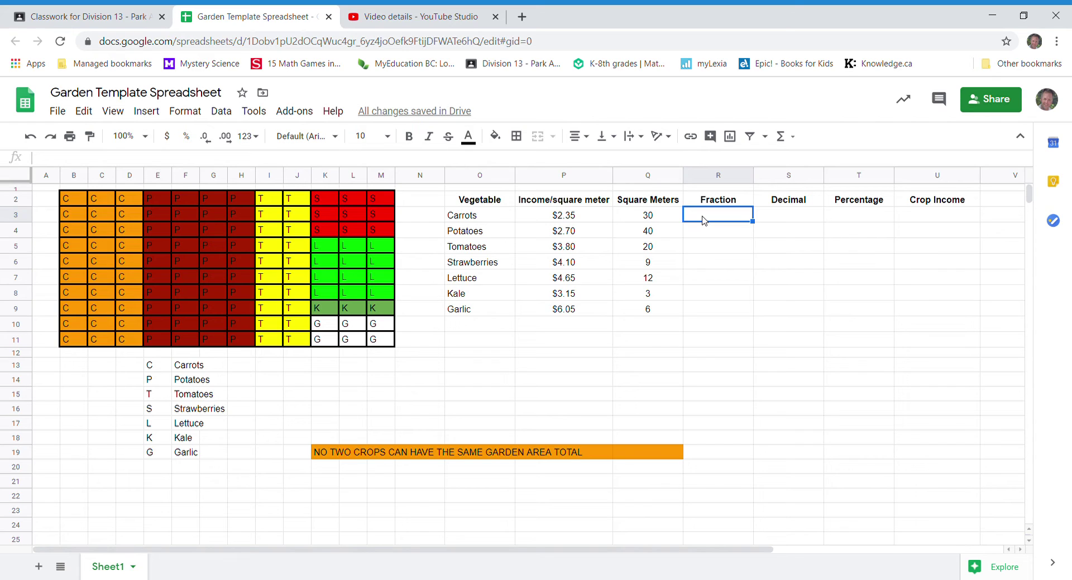
type("30/")
left_click(642, 328)
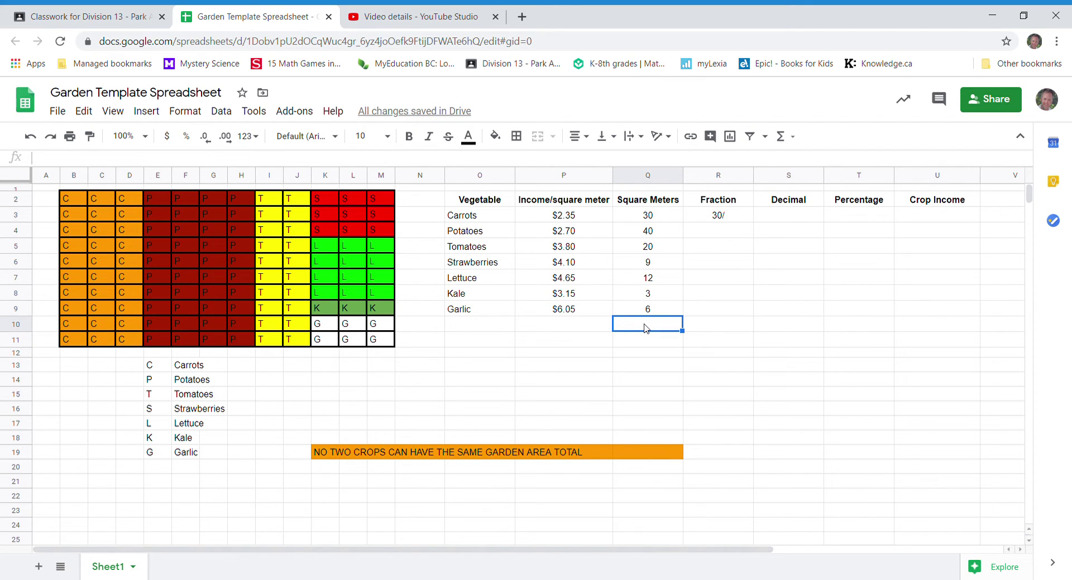
type("=")
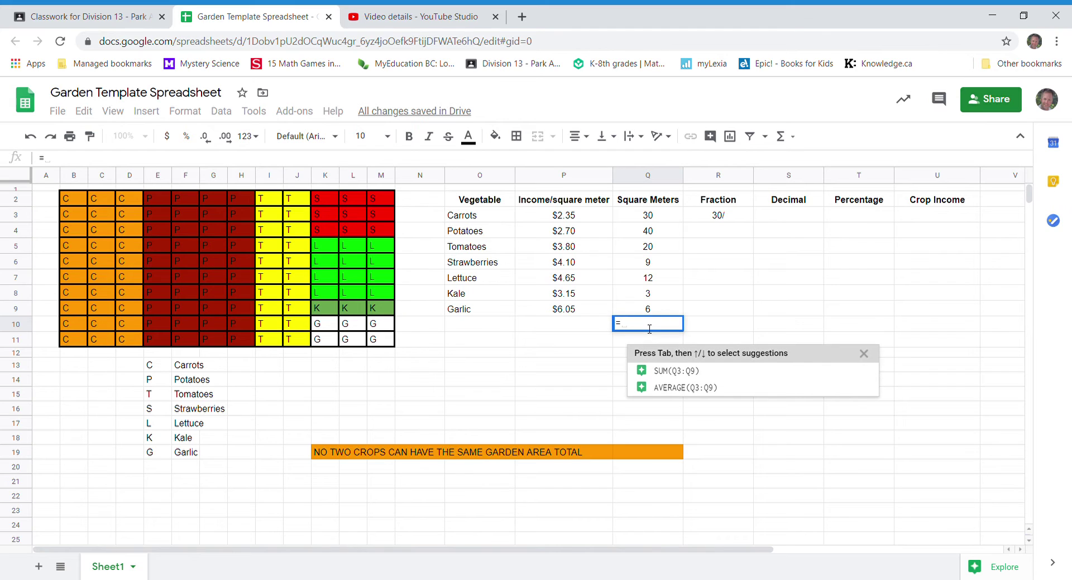
left_click(692, 373)
key("Return")
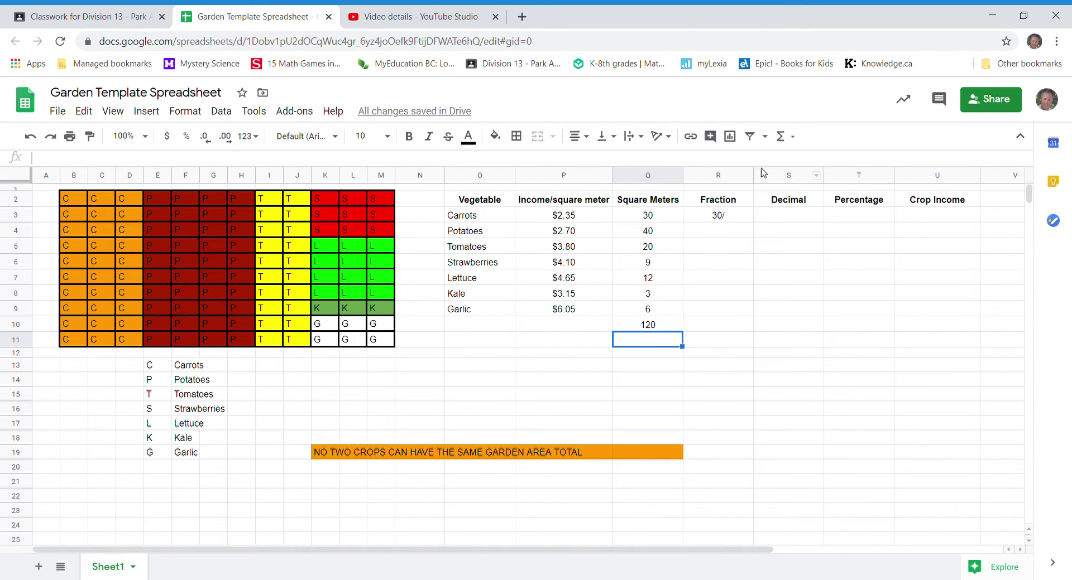
- Complete the Carrots fraction as 30/120 and enter the fractions 40/120 for Potatoes and 20/120 for Tomatoes
left_click(731, 219)
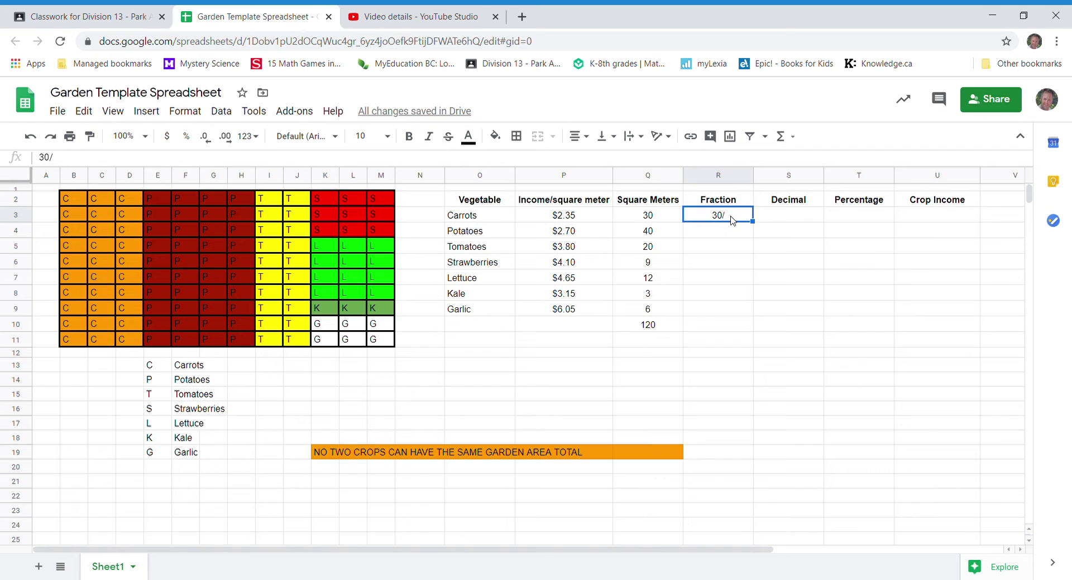
double_click(734, 221)
type("120")
key("Return")
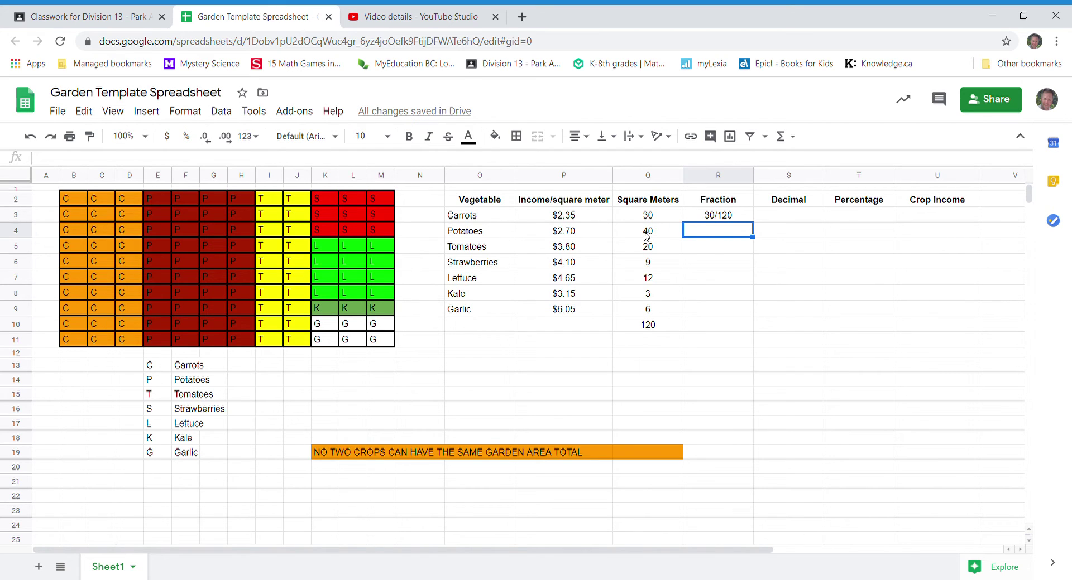
type("40/120")
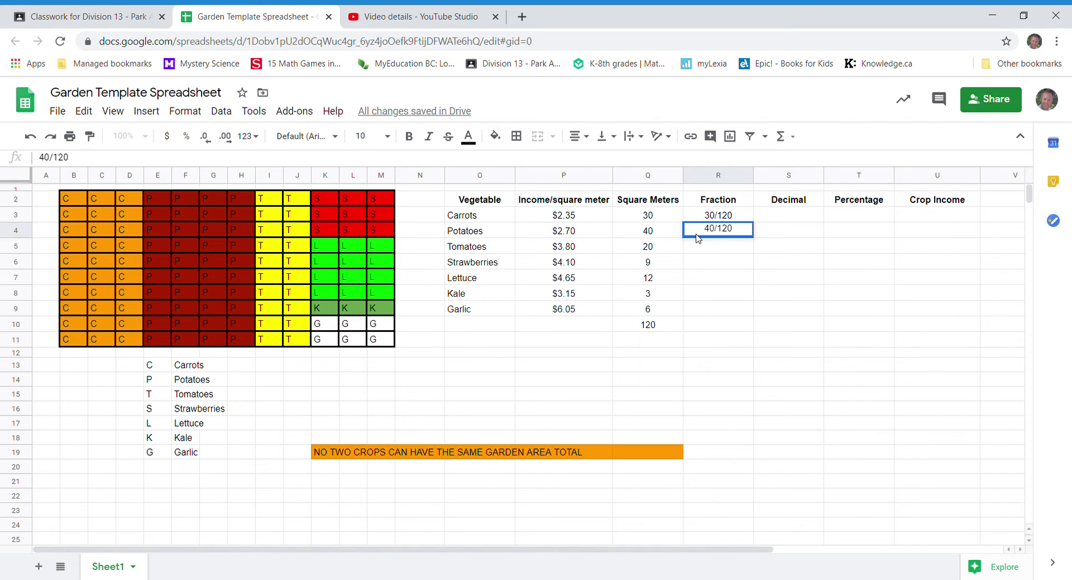
left_click(708, 250)
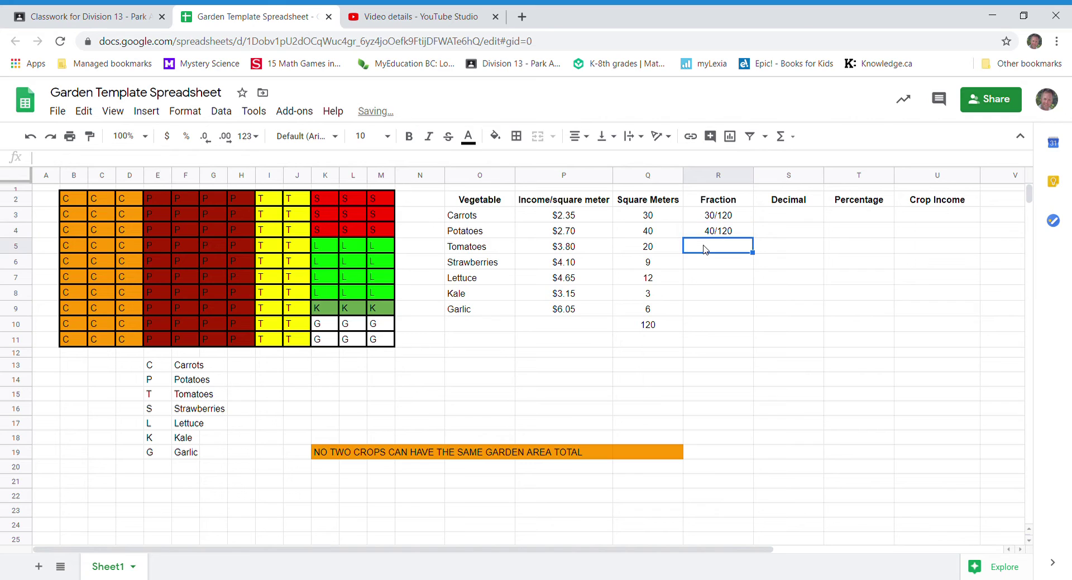
type("20/120")
key("Return")
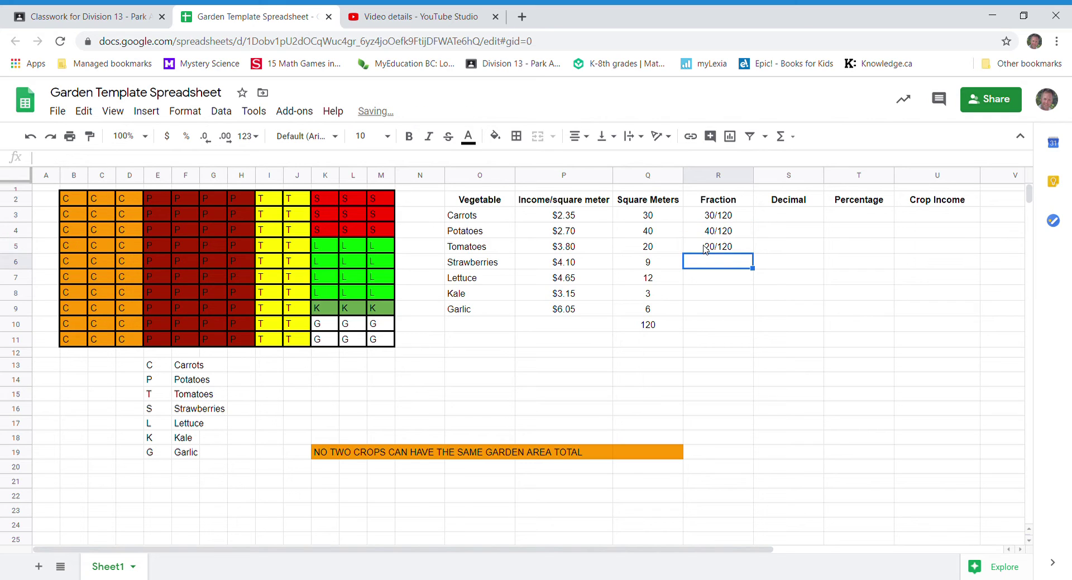
- Enter the remaining fractions: 9/120 for Strawberries, 12/120 for Lettuce, 3/120 for Kale and 6/120 for Garlic
type("9/120")
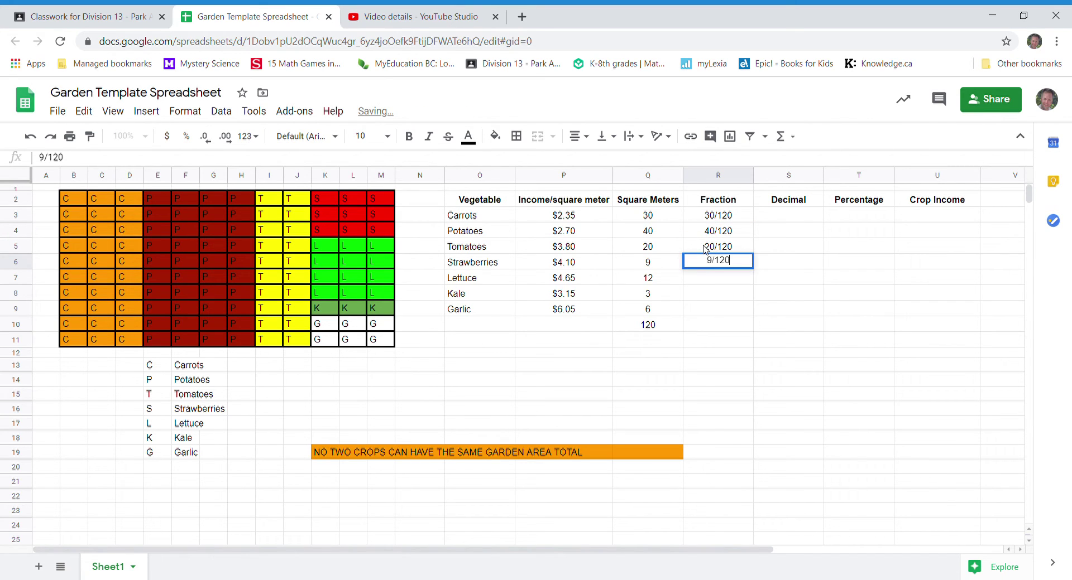
key("Return")
type("12")
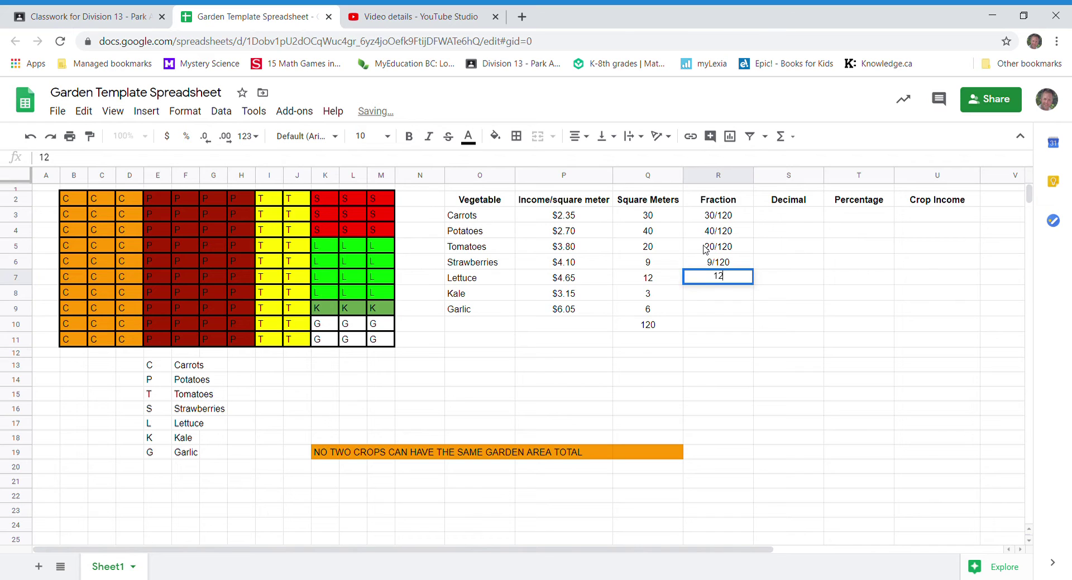
type("/120")
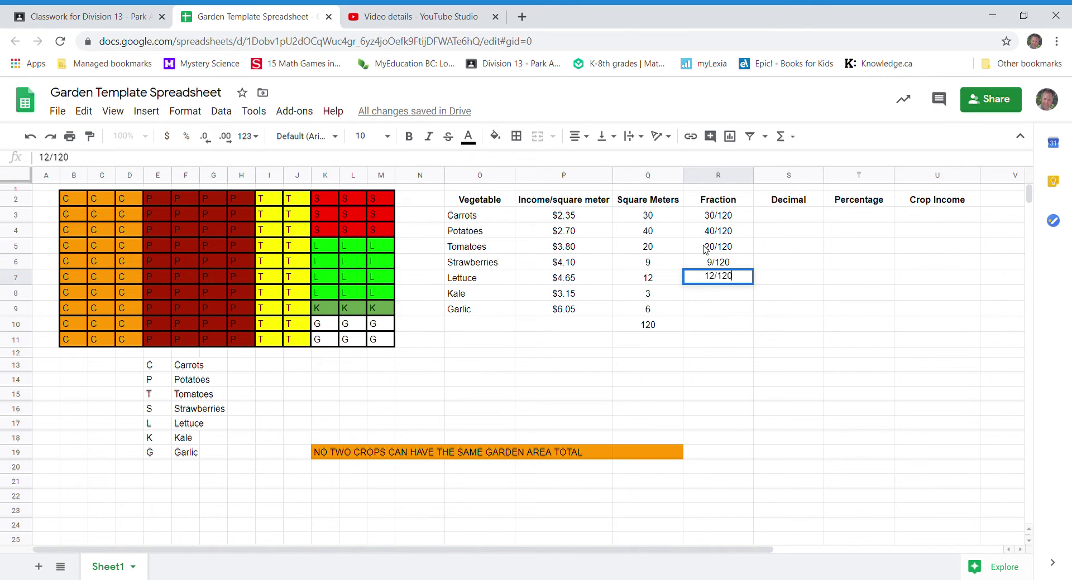
key("Return")
type("3")
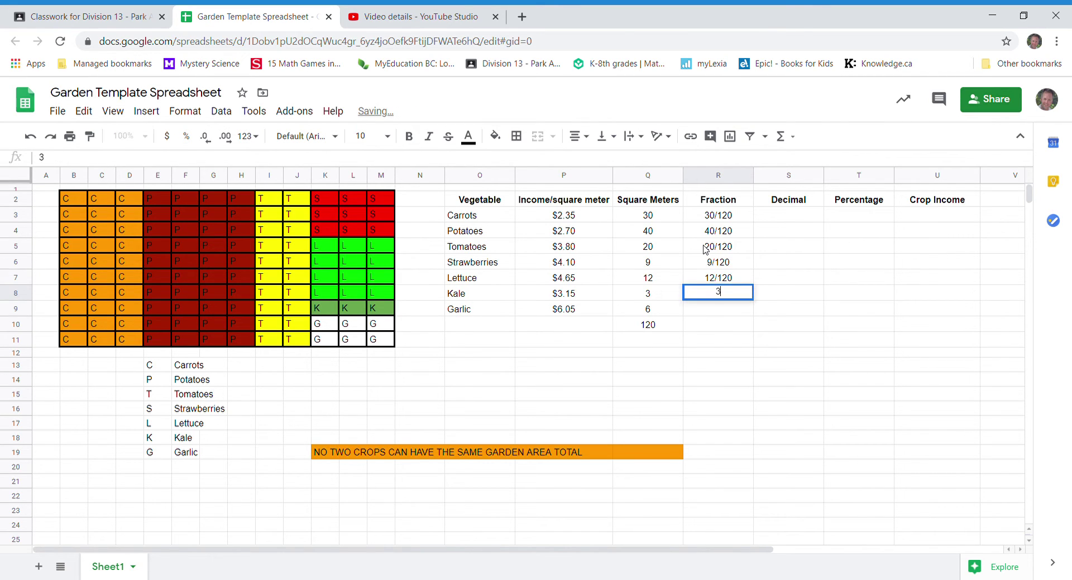
type("/120")
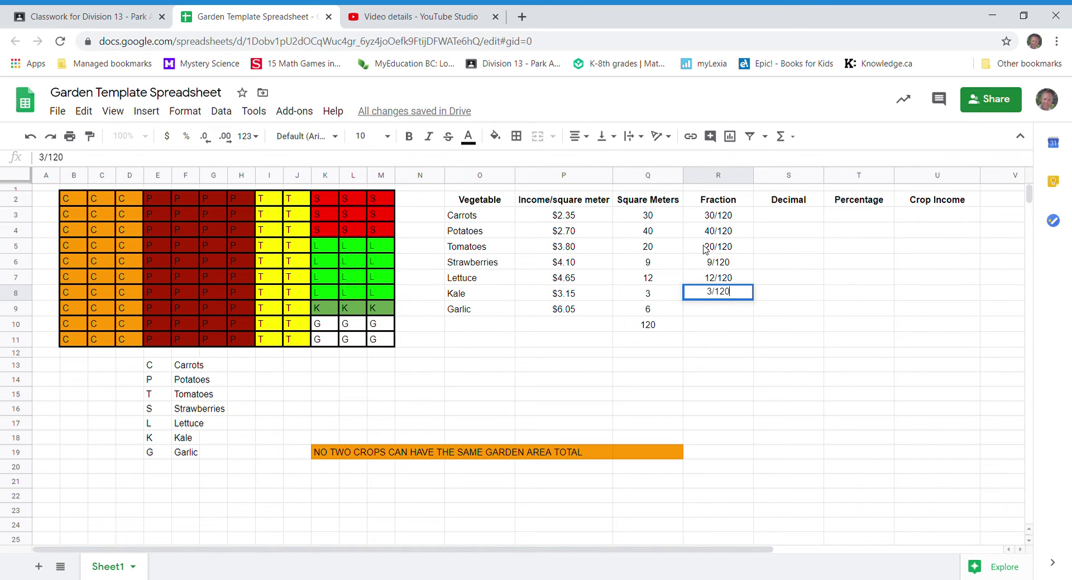
key("Return")
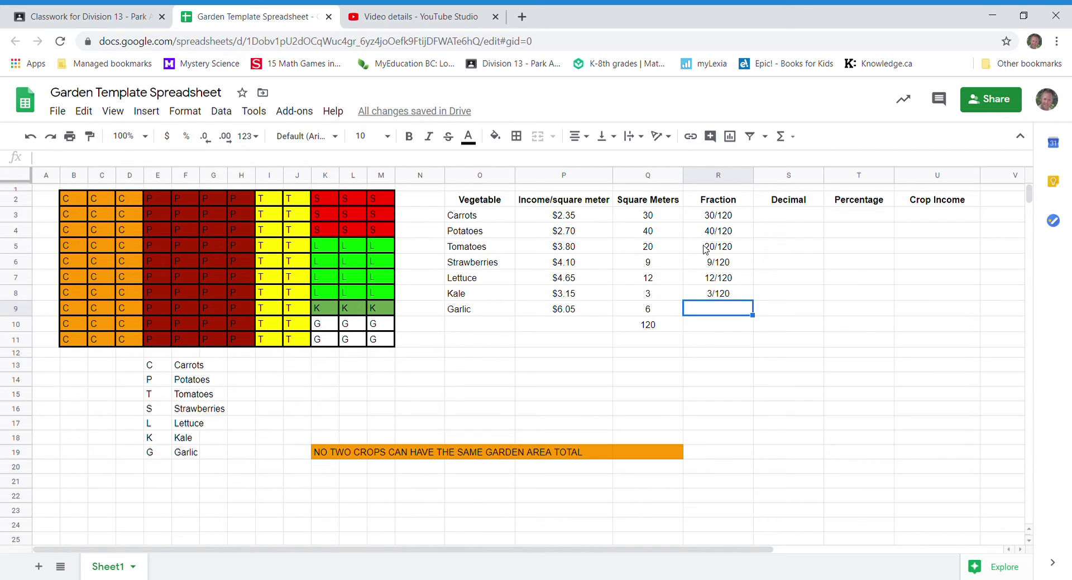
type("6")
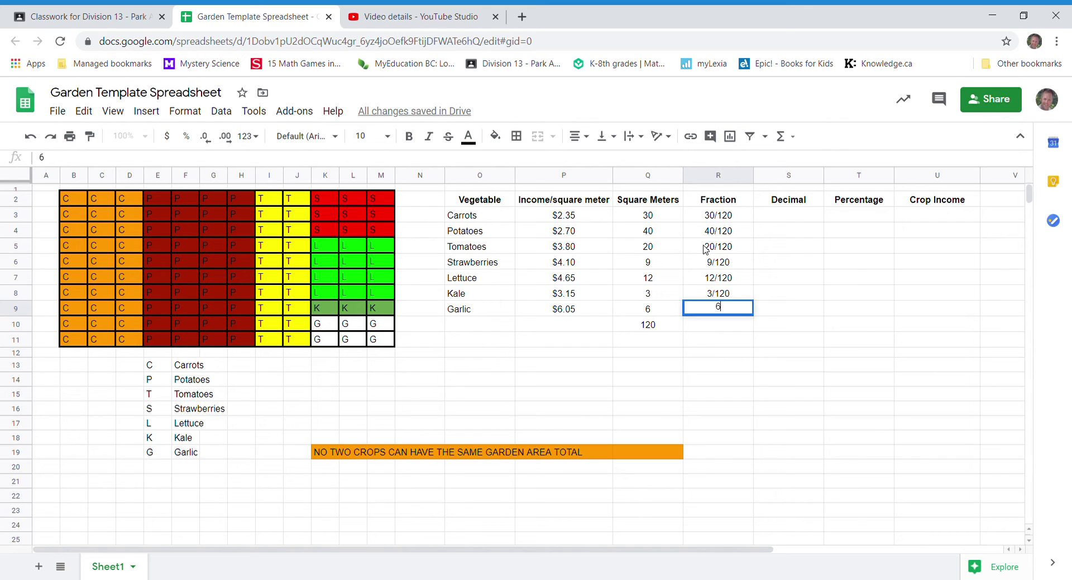
type("/120")
key("Return")
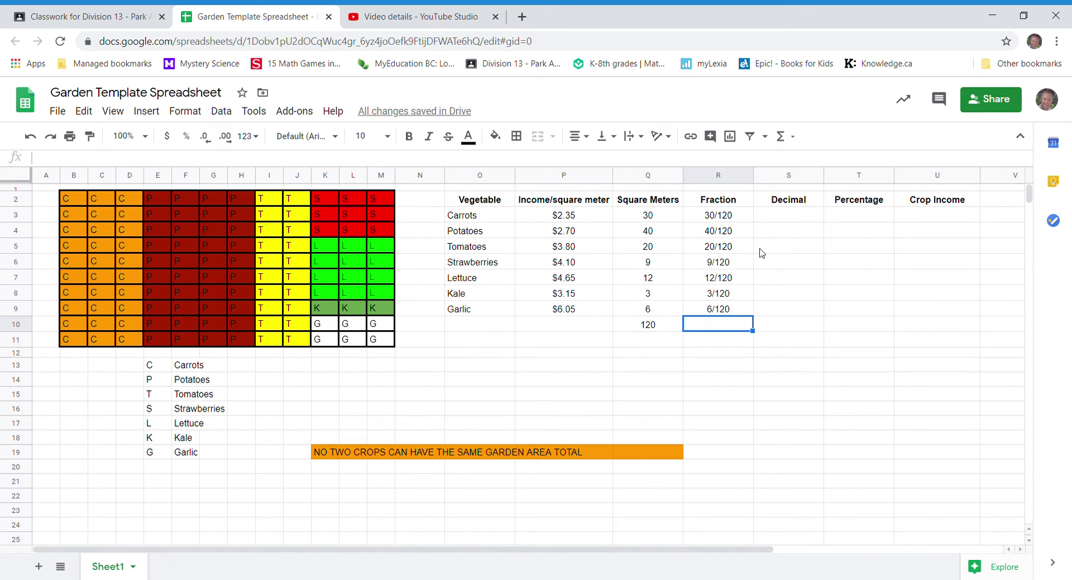
- Enter the Decimal formulas =30/120 for Carrots, =40/120 for Potatoes and =20/120 for Tomatoes
left_click(773, 217)
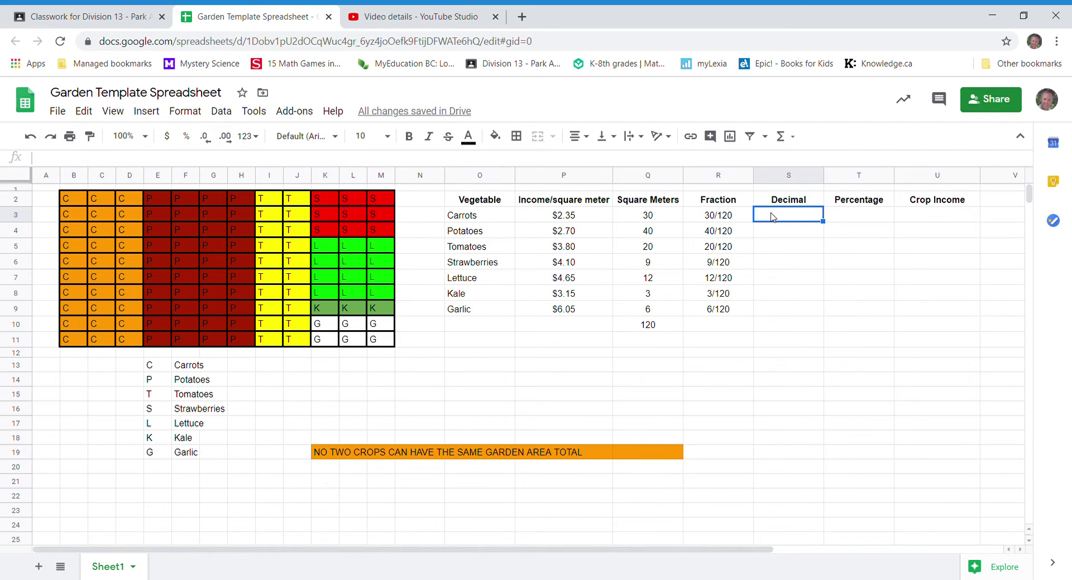
type("=")
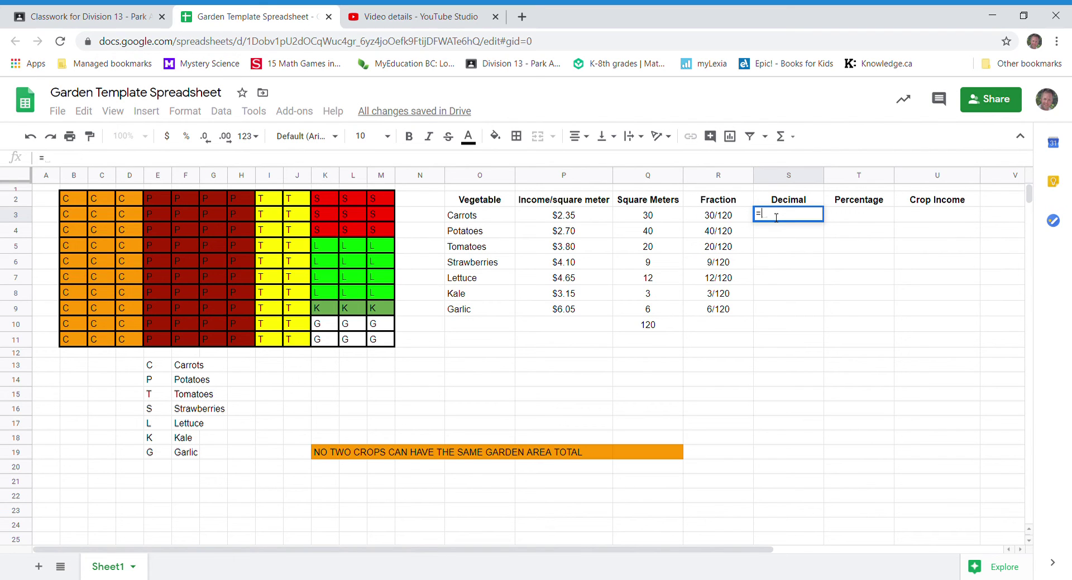
type("30/120")
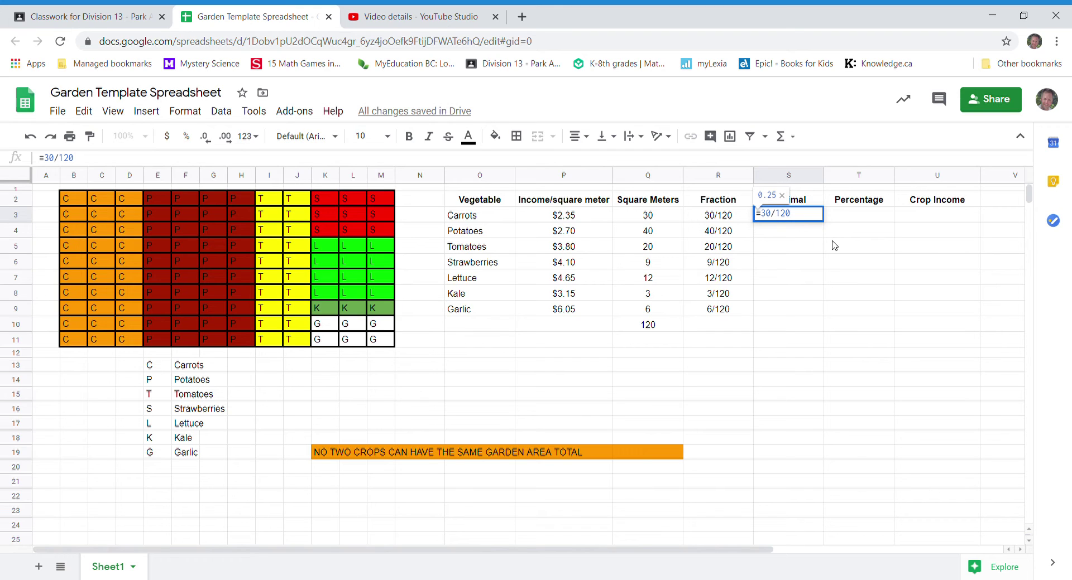
key("Return")
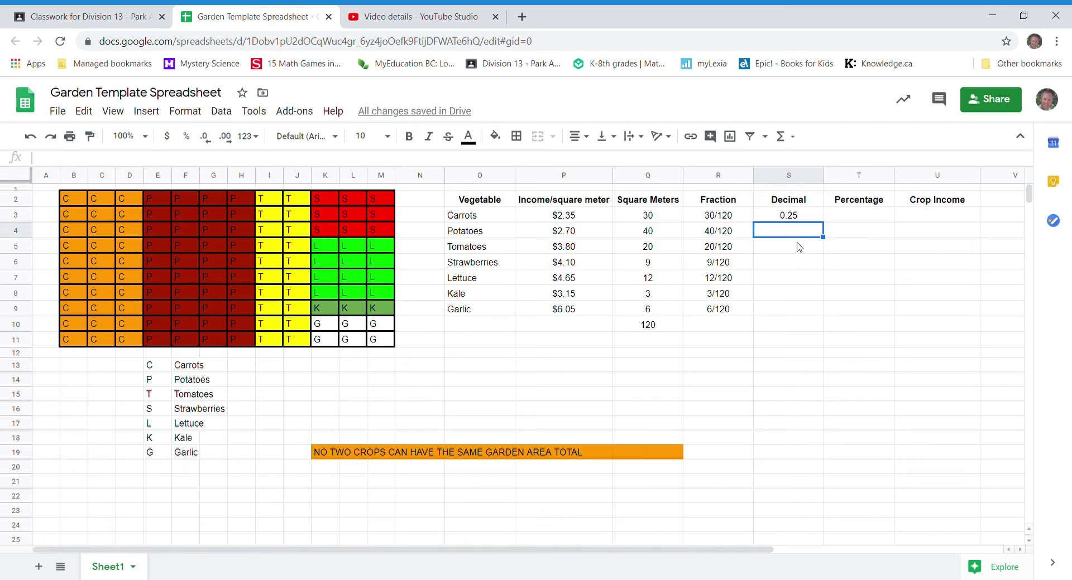
type("=40/120")
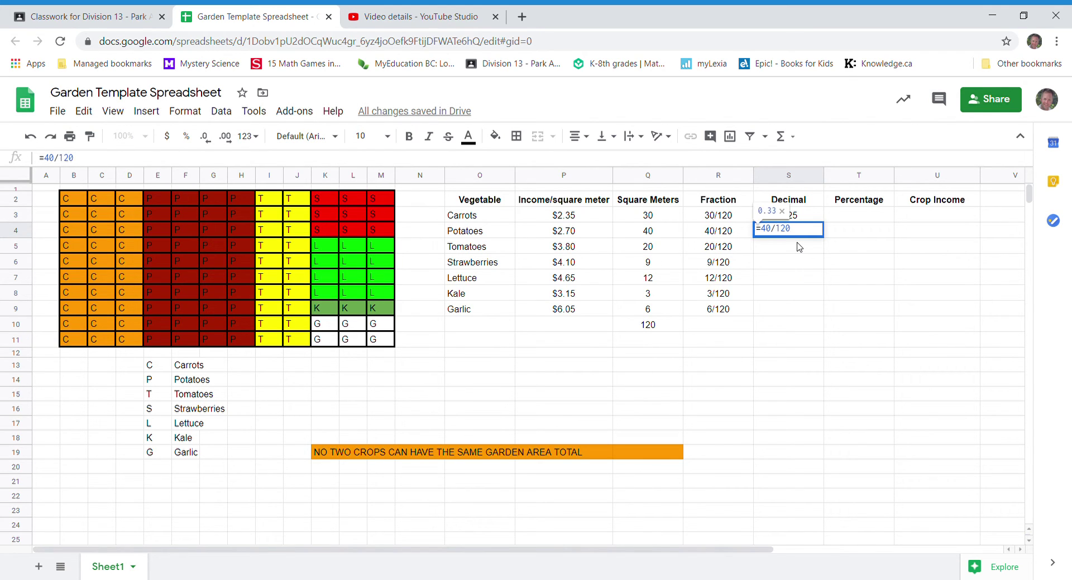
key("Return")
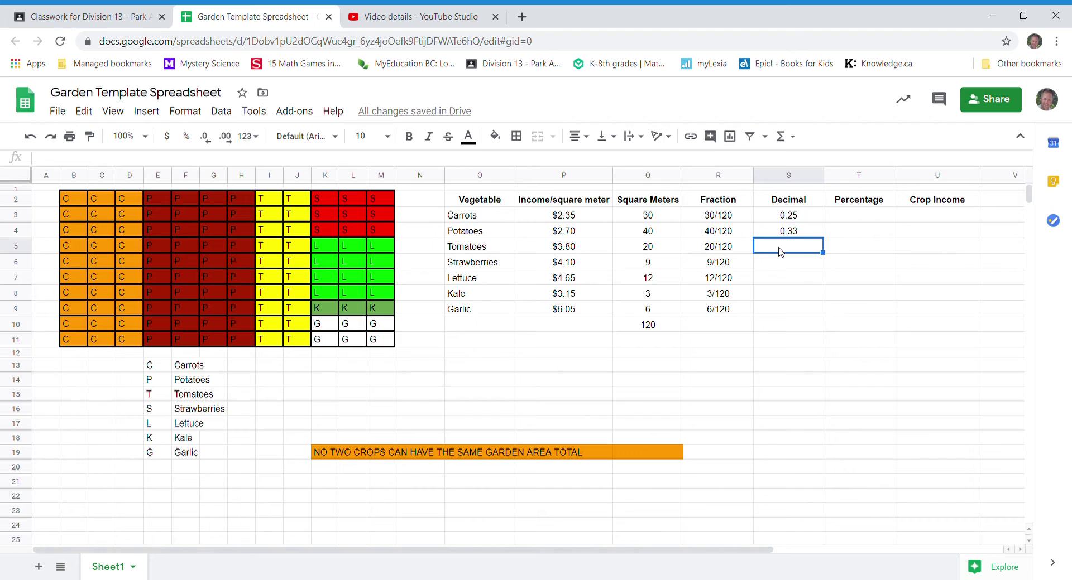
type("=")
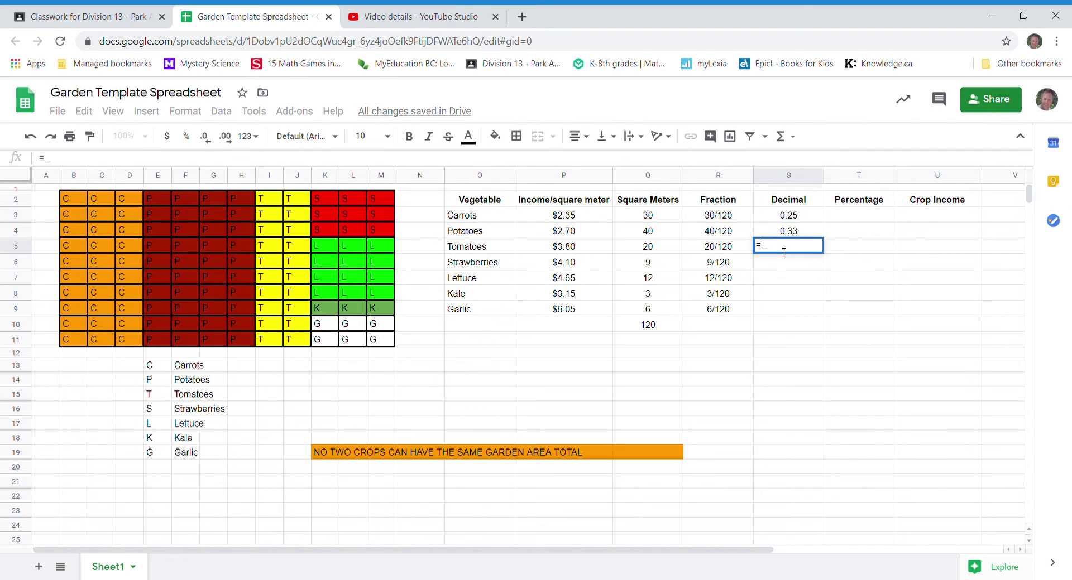
type("20/120")
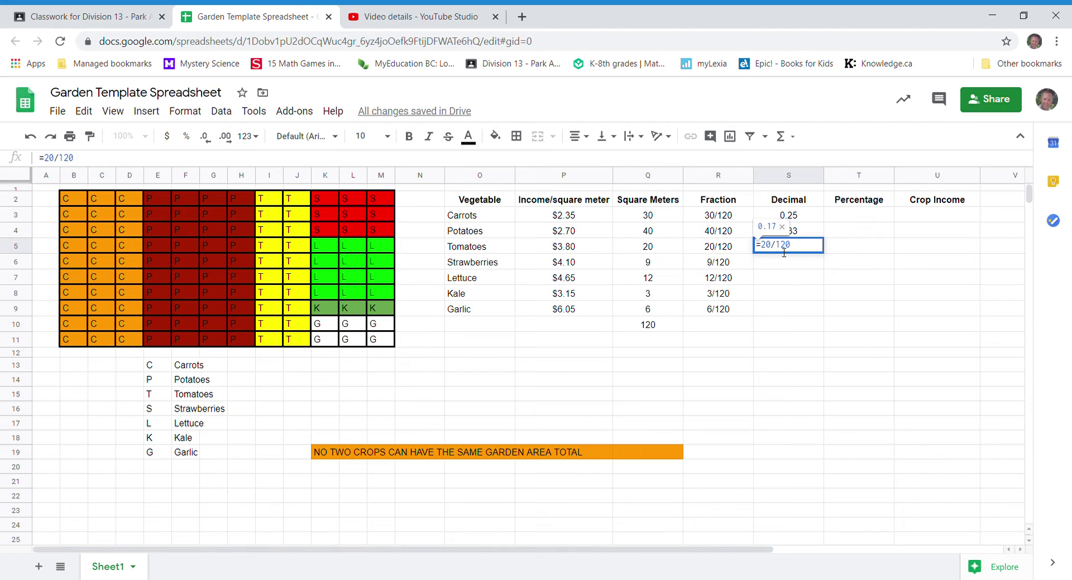
key("Return")
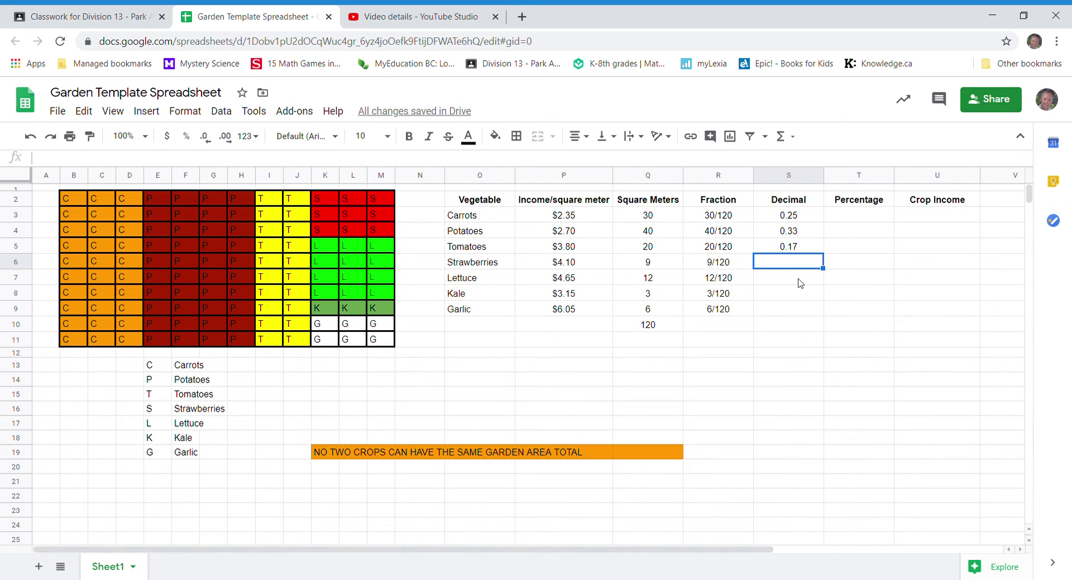
- Enter the Decimal formula =9/120 for Strawberries and the text 12/12 for Lettuce
type("9/120")
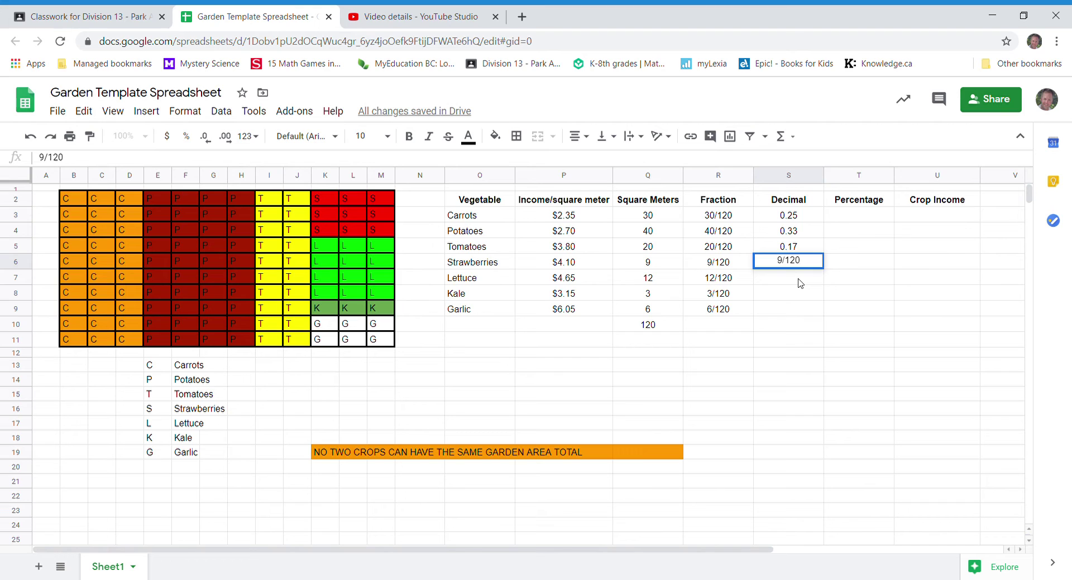
key("Return")
type("12/12")
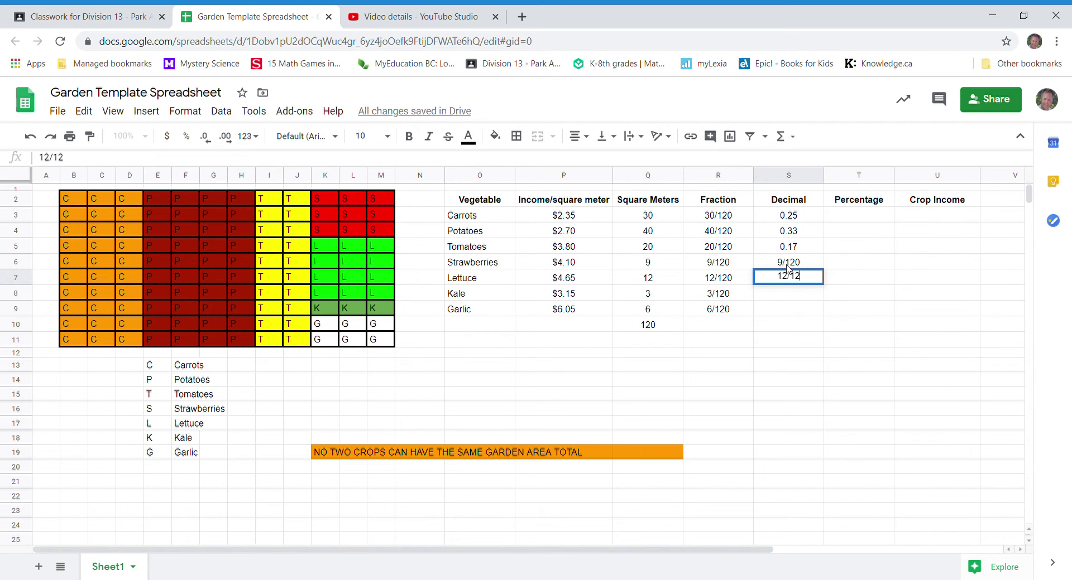
double_click(781, 270)
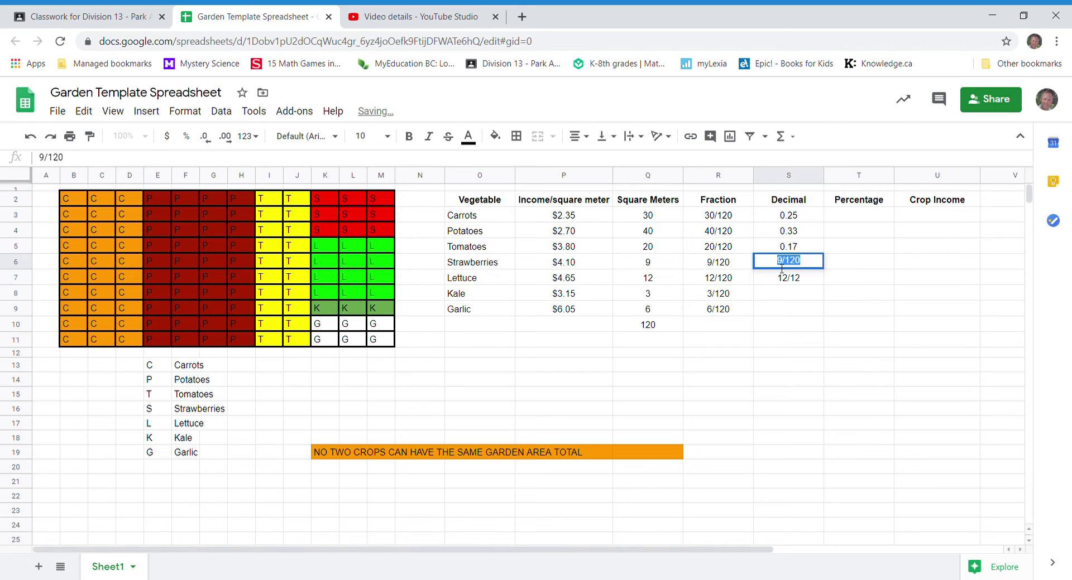
key("Home")
type("=")
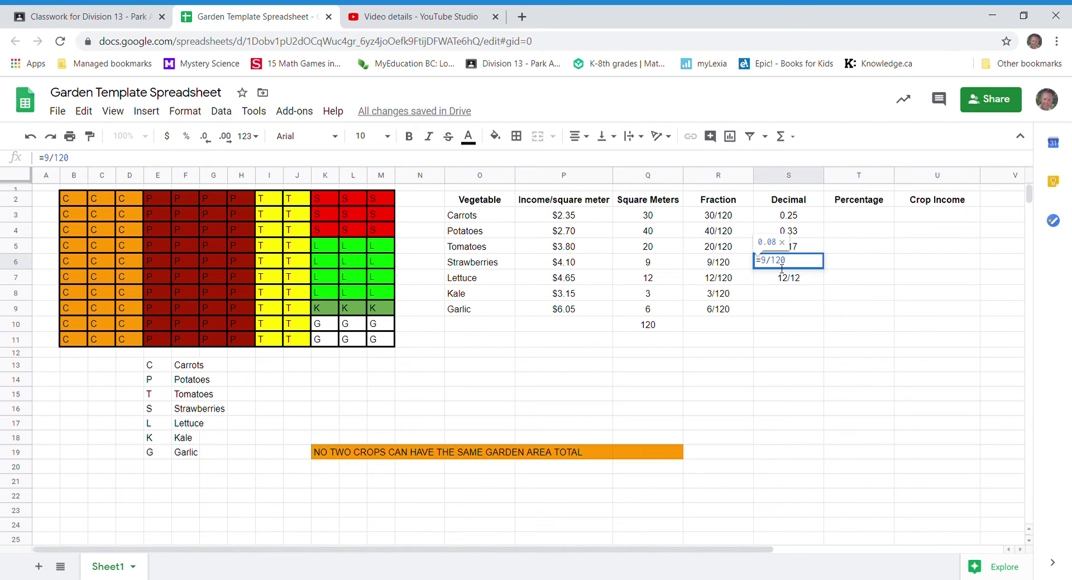
key("Return")
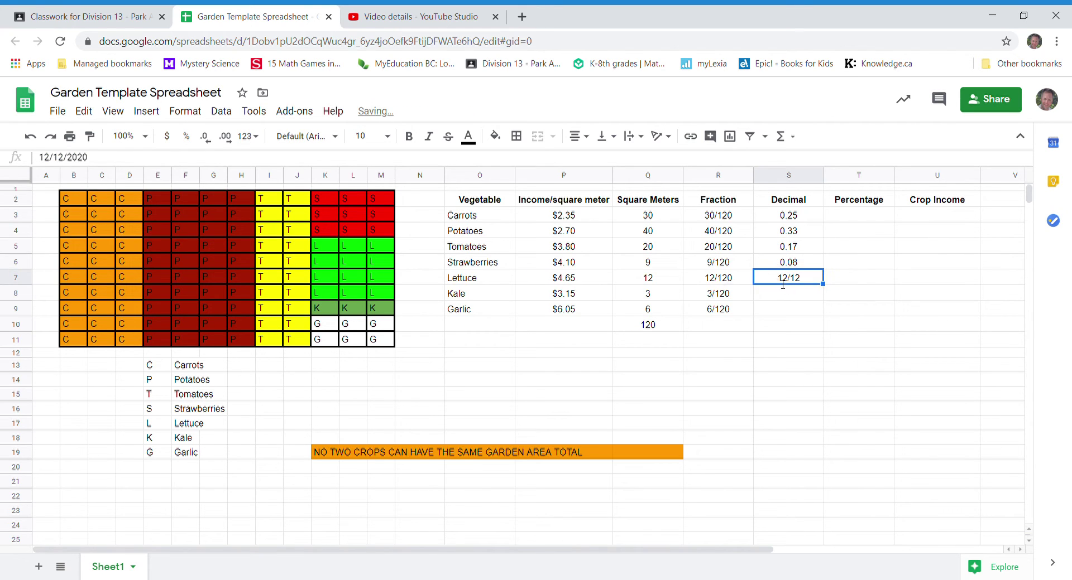
- Replace the Lettuce Decimal entry with a formula dividing its 12 square meters by the 120 total
key("Return")
key("BackSpace")
key("BackSpace")
key("BackSpace")
key("BackSpace")
key("BackSpace")
key("BackSpace")
key("BackSpace")
key("BackSpace")
key("BackSpace")
key("BackSpace")
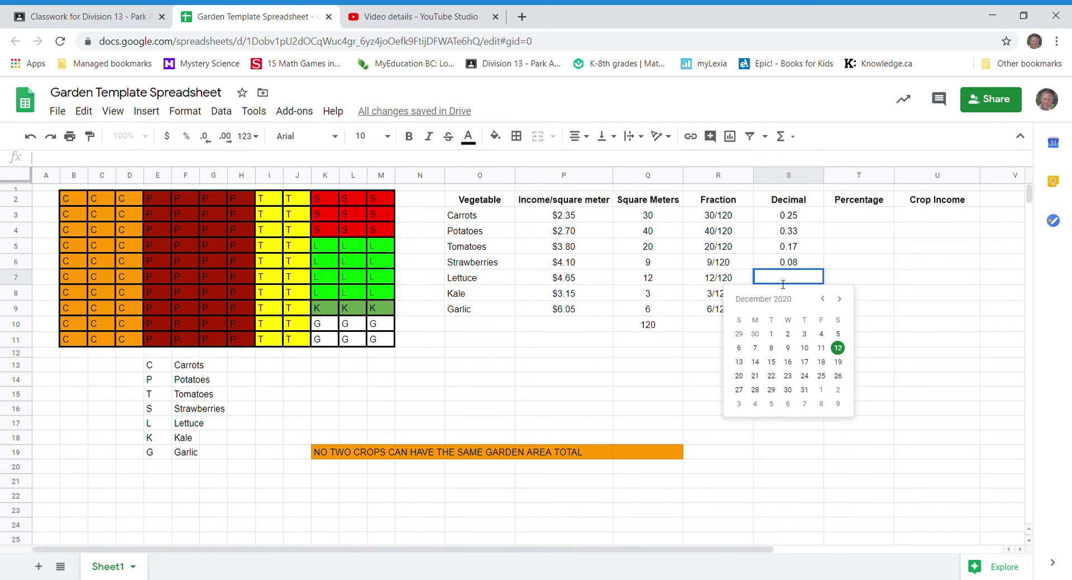
type("1")
type("12/30")
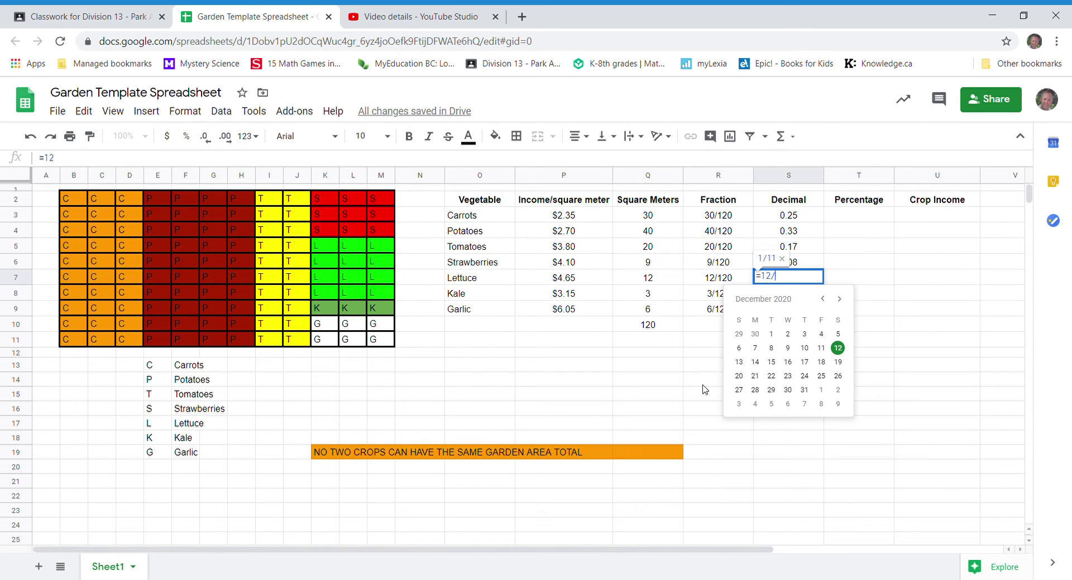
key("Return")
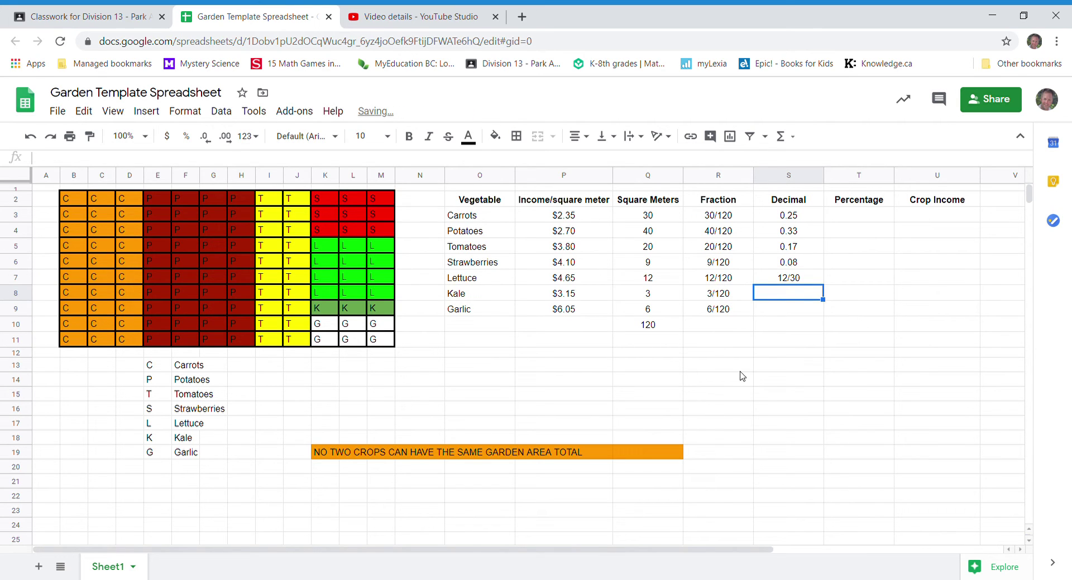
- Enter the Decimal formulas =3/120 for Kale and =6/120 for Garlic
type("=")
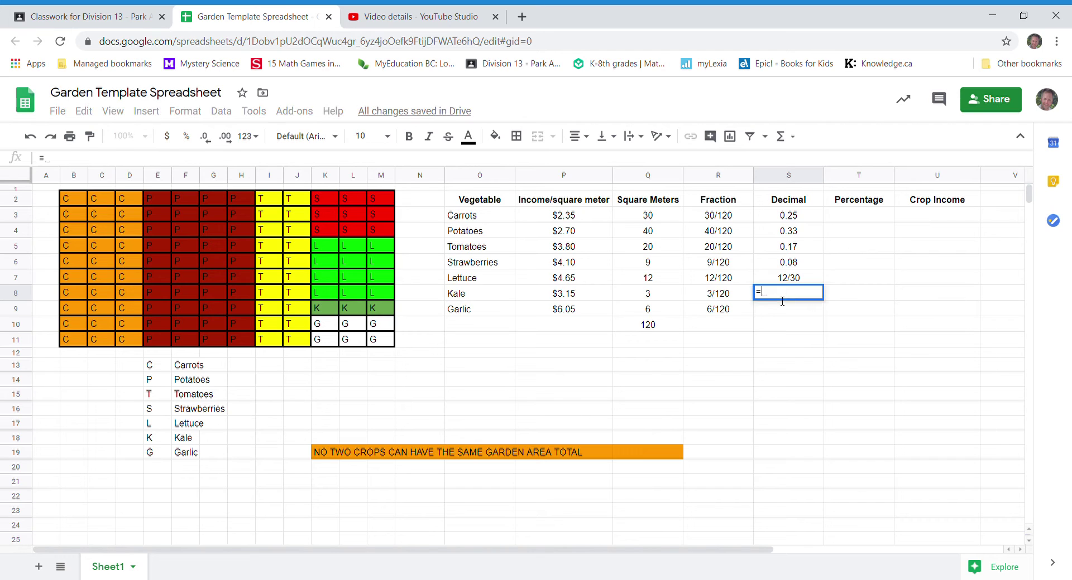
type("3/120")
key("Return")
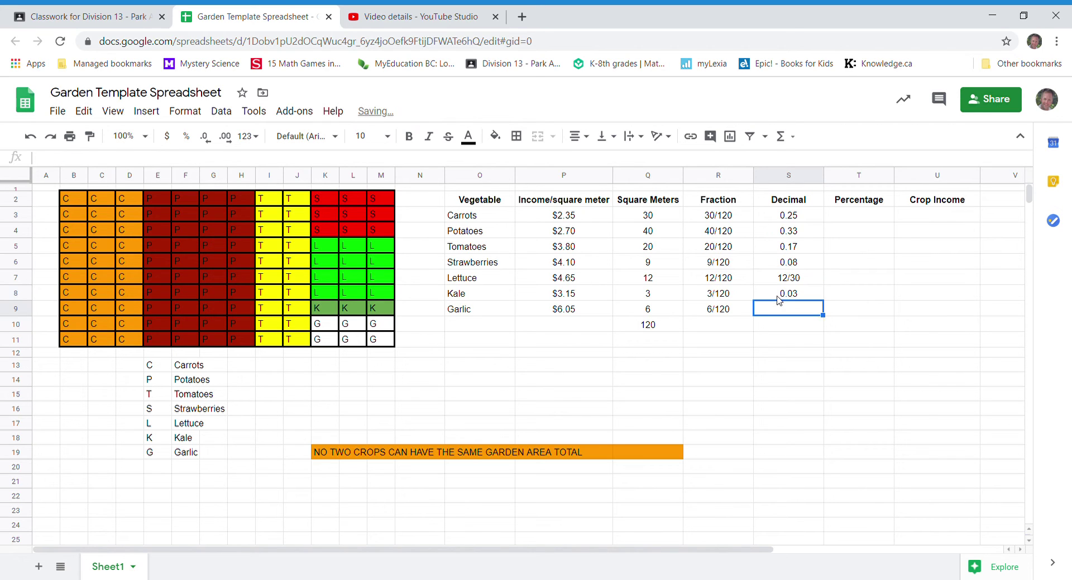
right_click(780, 314)
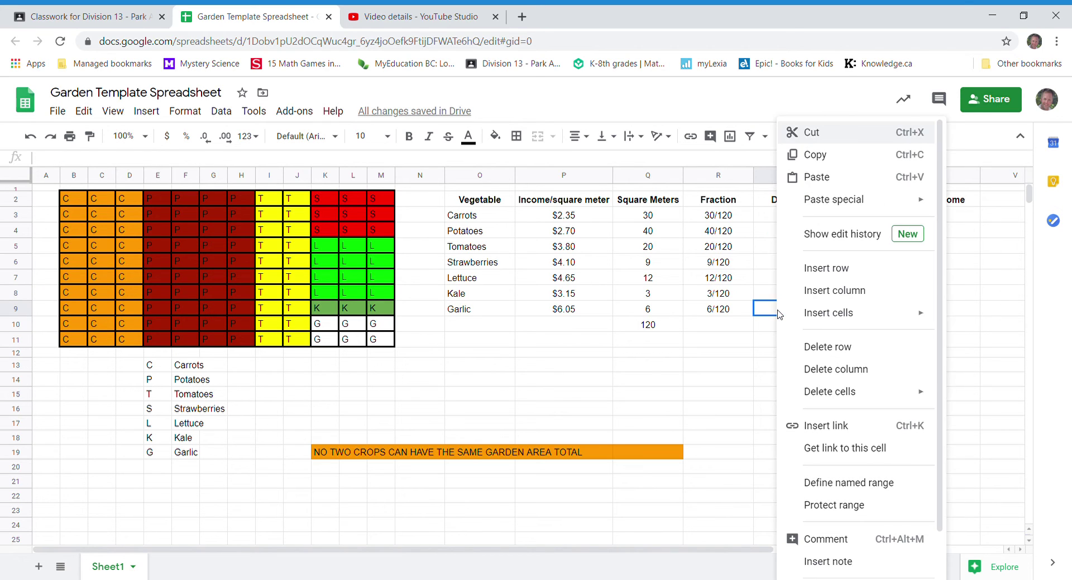
left_click(765, 307)
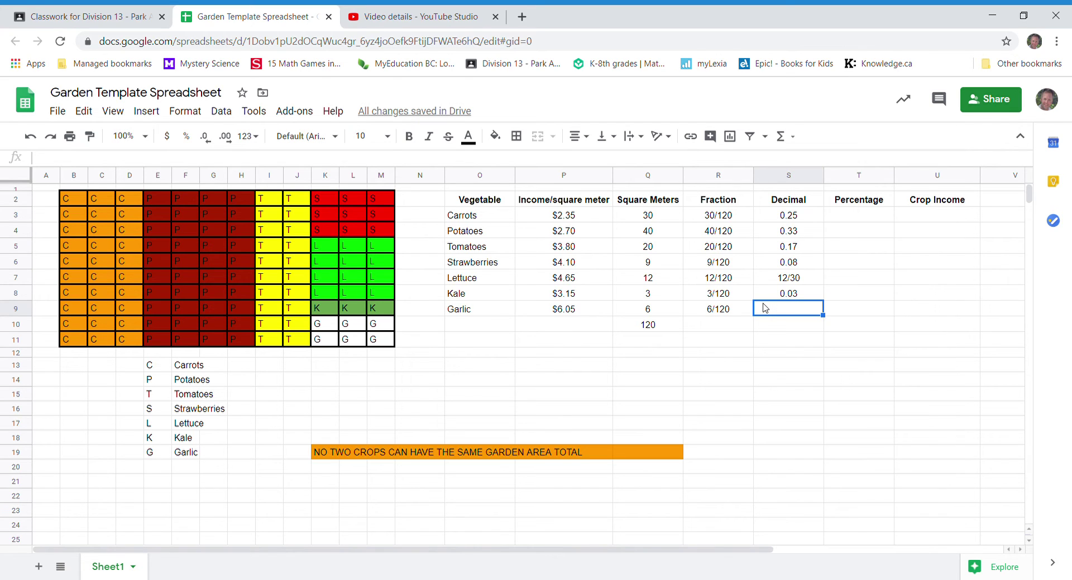
type("=")
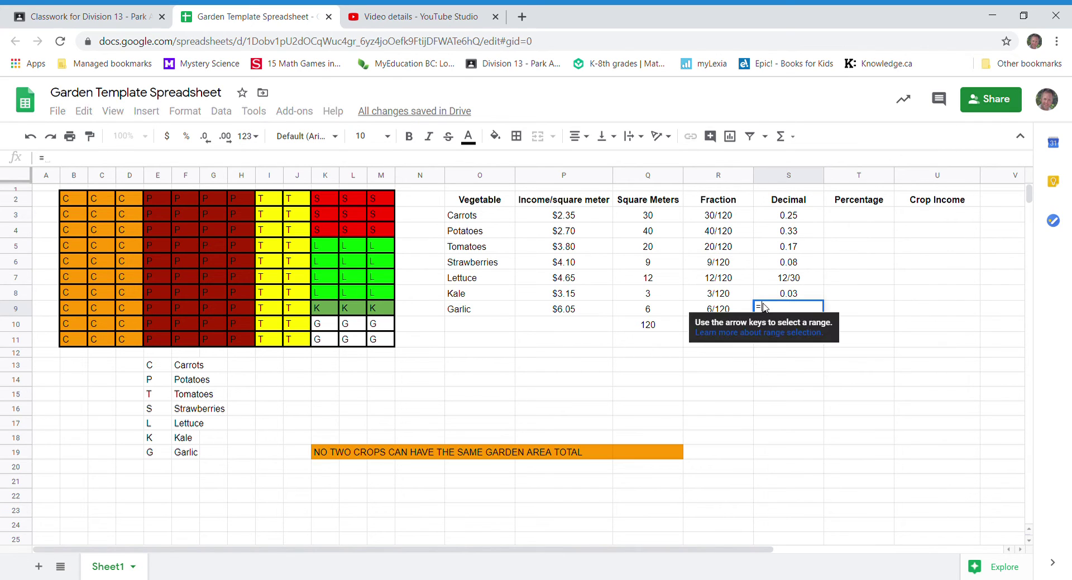
type("6/120")
key("Return")
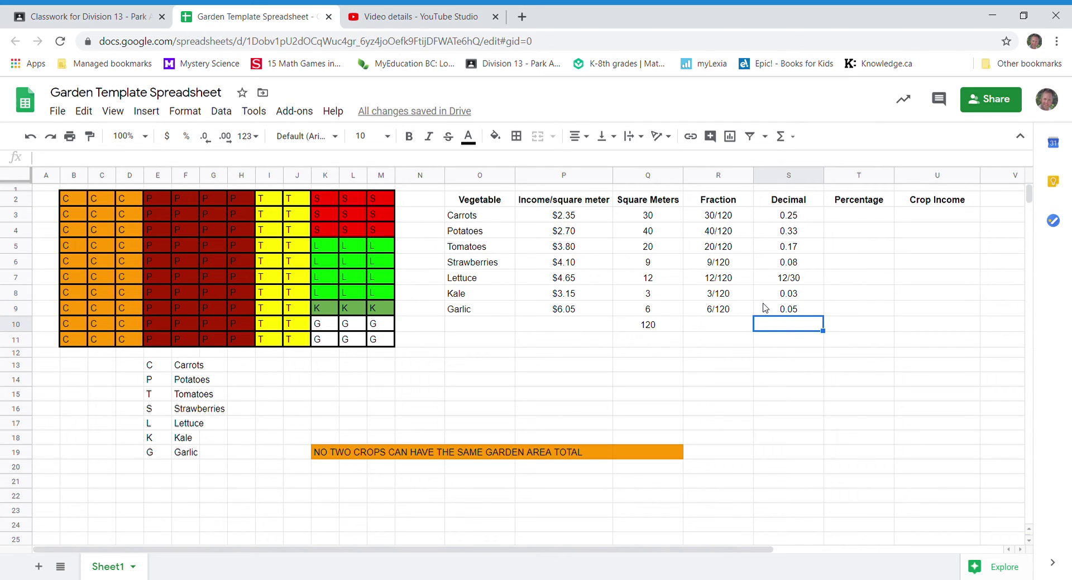
- Try re-entering the Lettuce Decimal formula as =12/120 in place of the existing entry
double_click(785, 283)
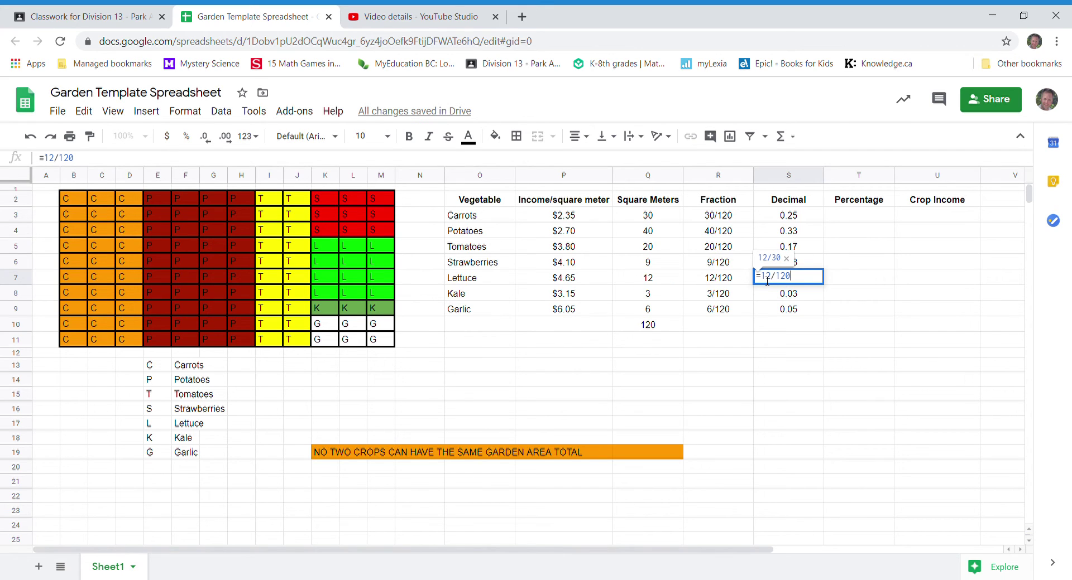
key("Return")
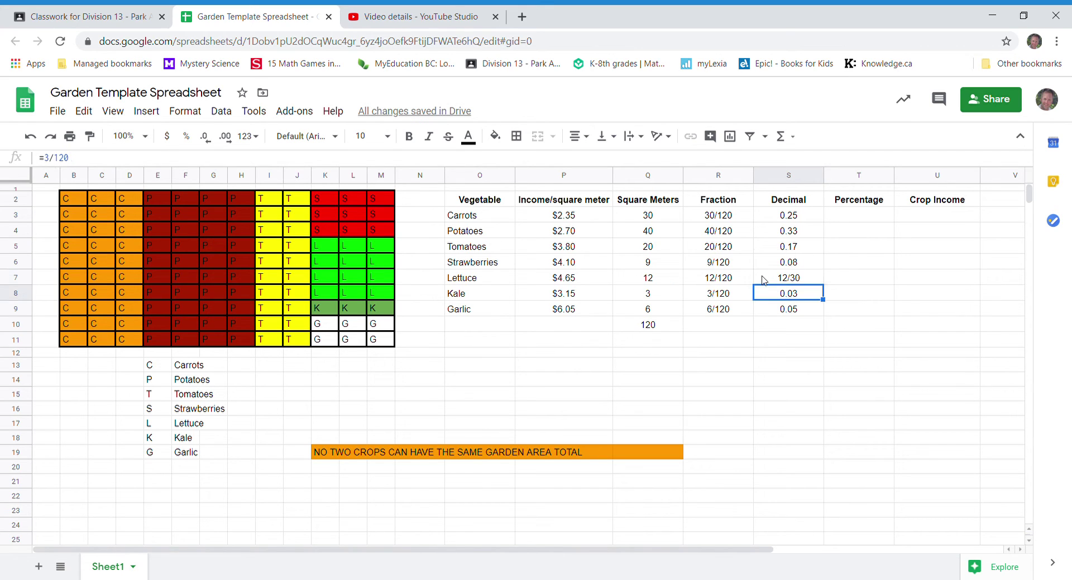
left_click(764, 279)
double_click(766, 278)
key("ctrl+a")
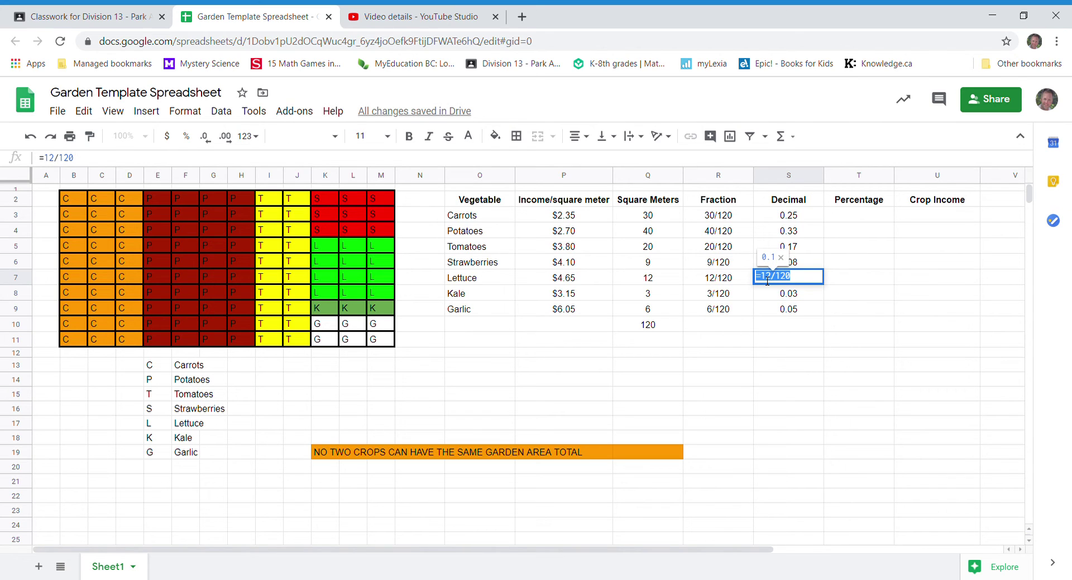
type("=12")
type("/30")
key("Return")
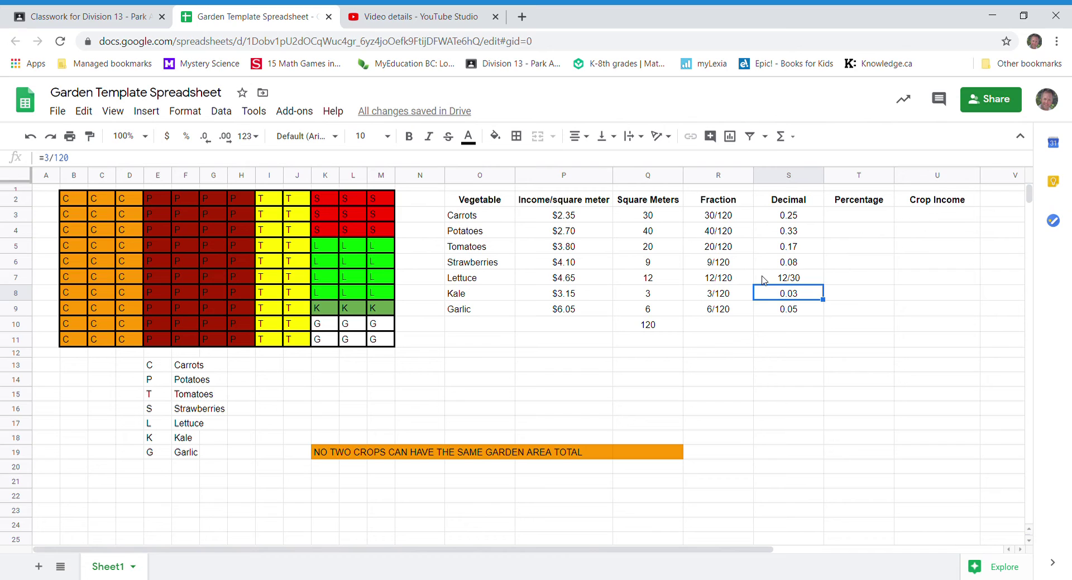
left_click(798, 281)
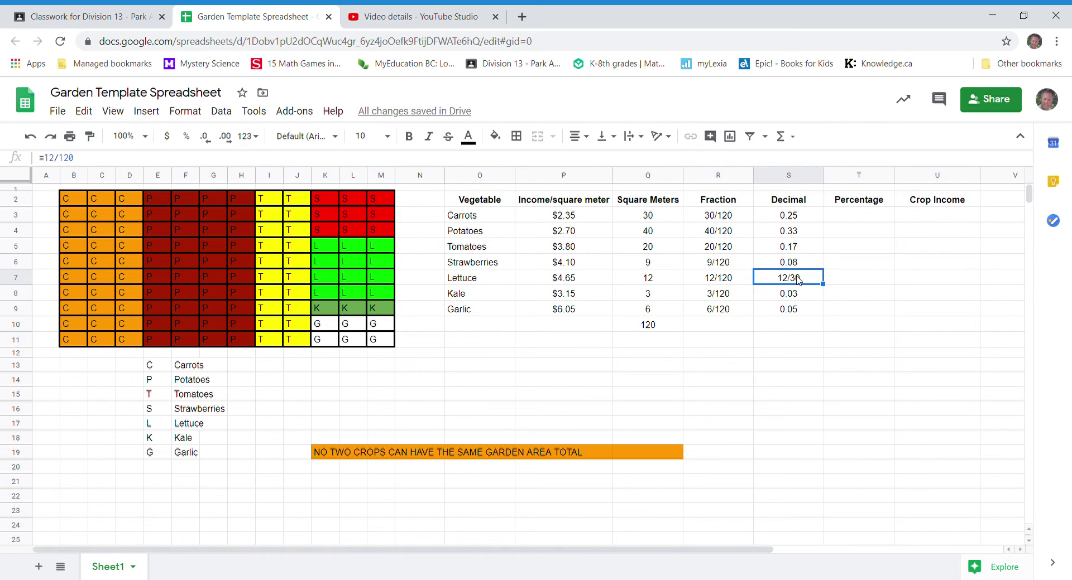
- Copy the Lettuce fraction into its Decimal cell and turn it into the formula =12/120
left_click(724, 281)
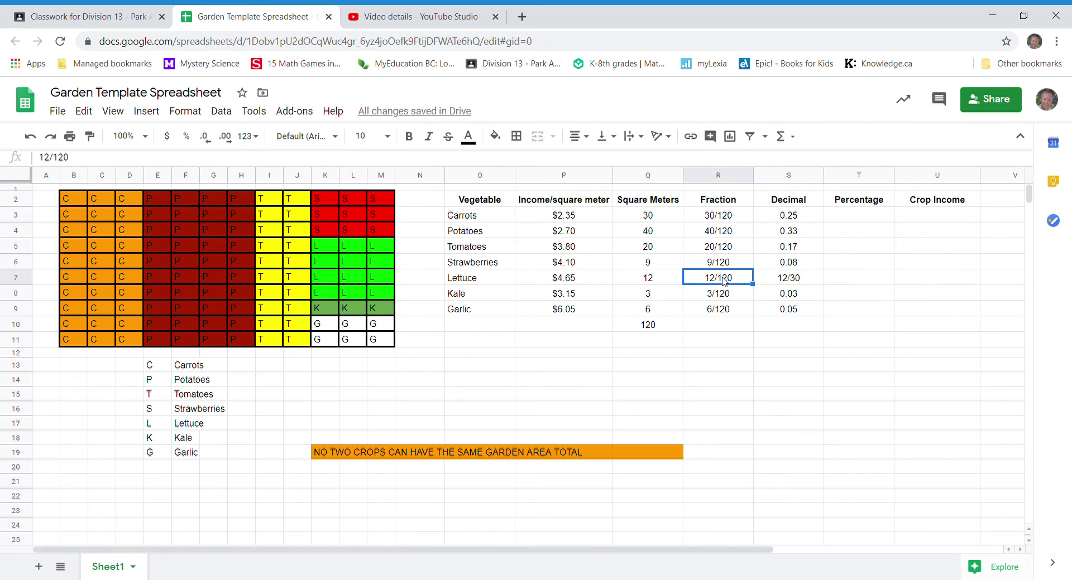
key("ctrl+c")
left_click(777, 285)
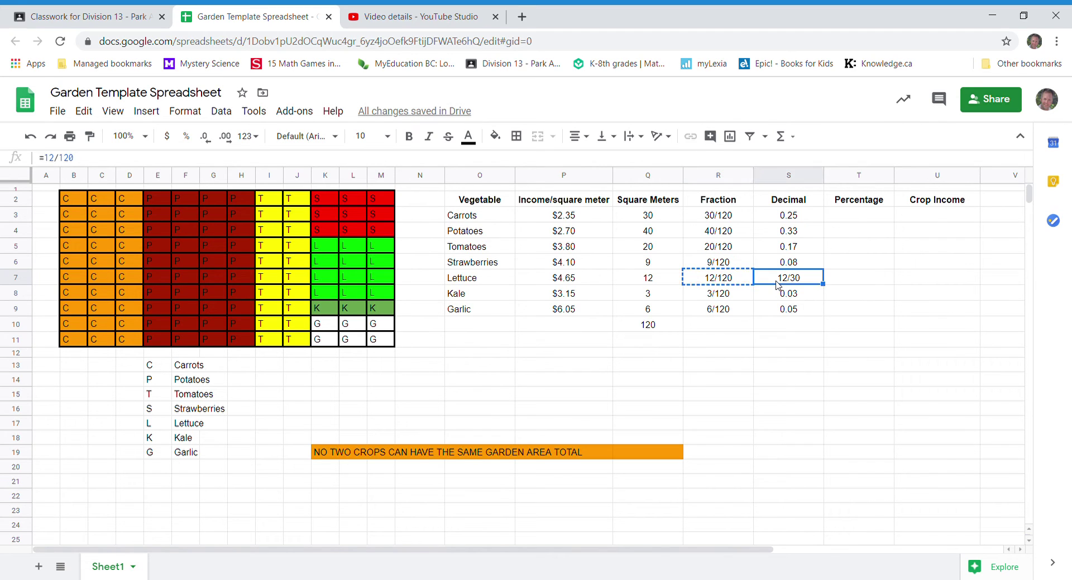
key("ctrl+v")
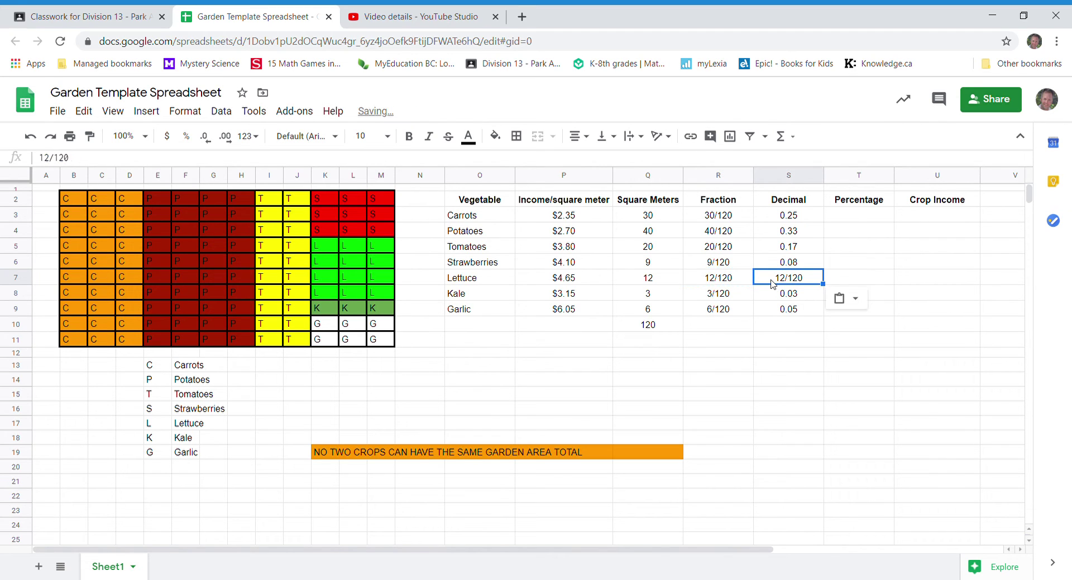
double_click(776, 285)
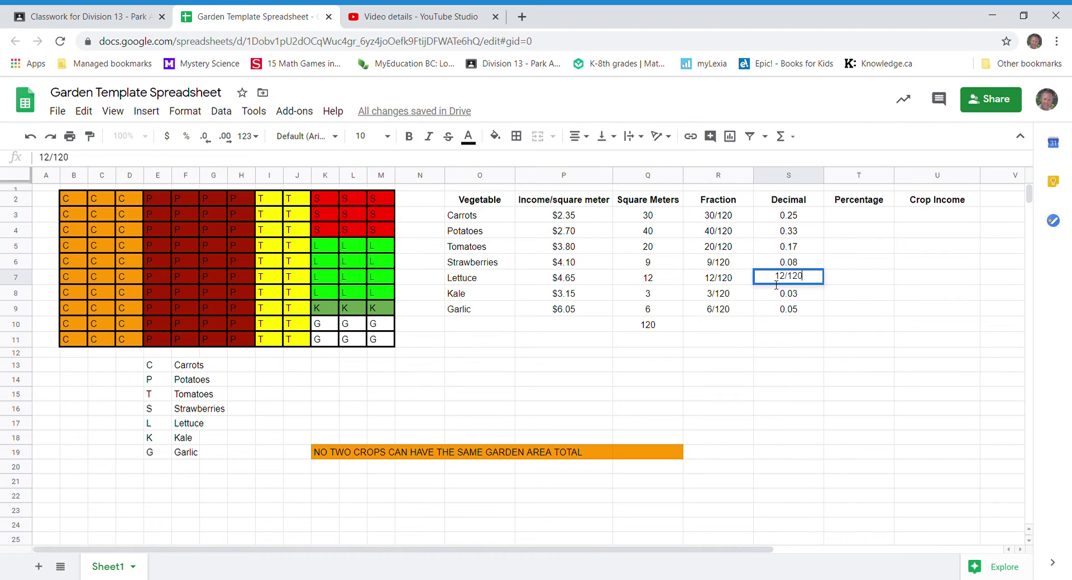
type("=")
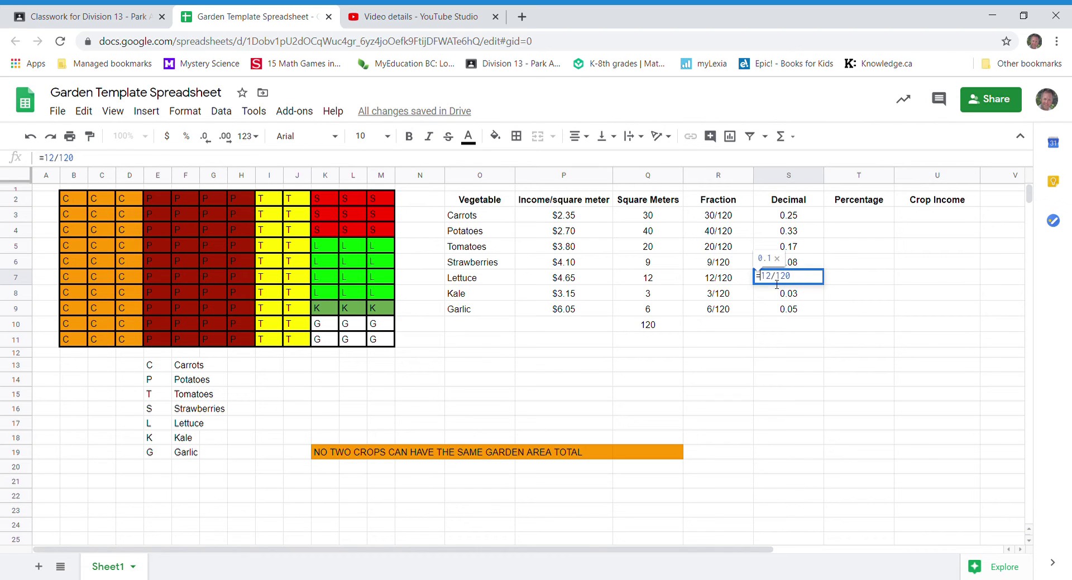
key("Return")
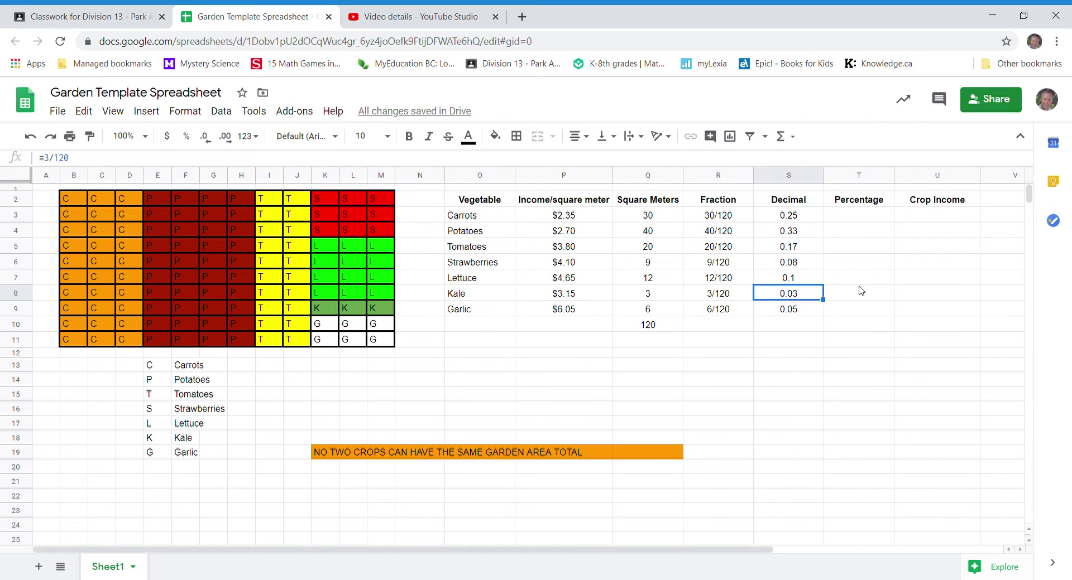
- Copy the Decimal entries of all seven crops, Carrots to Garlic, into the Percentage column
left_click(858, 216)
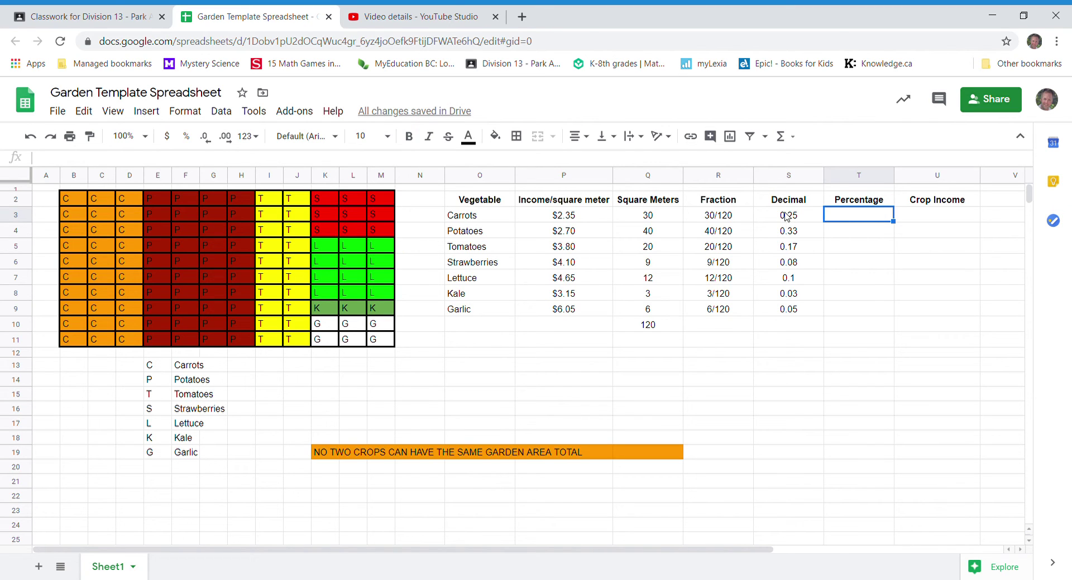
left_click_drag(785, 215, 785, 310)
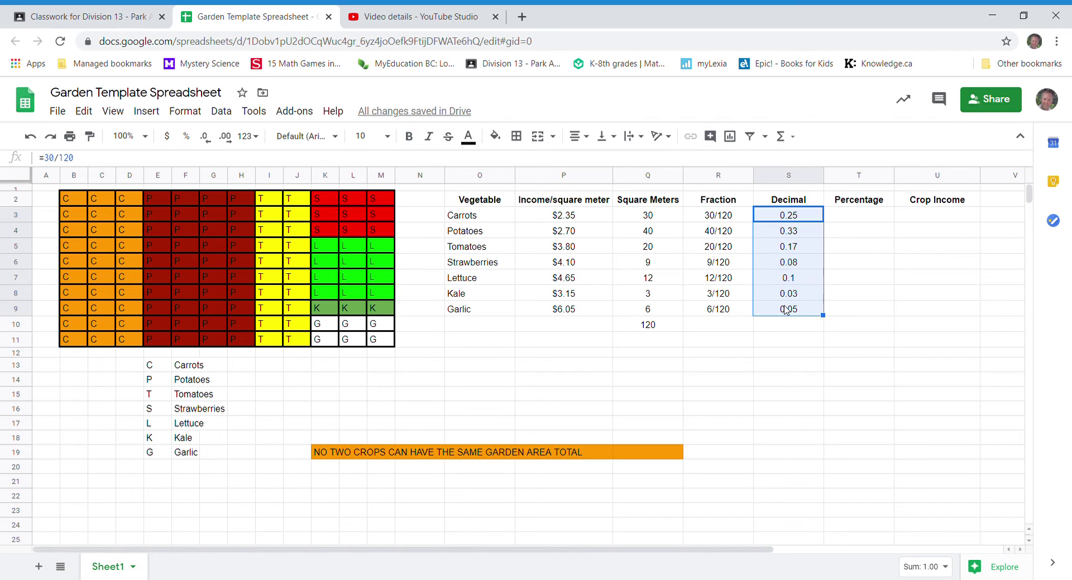
key("ctrl+c")
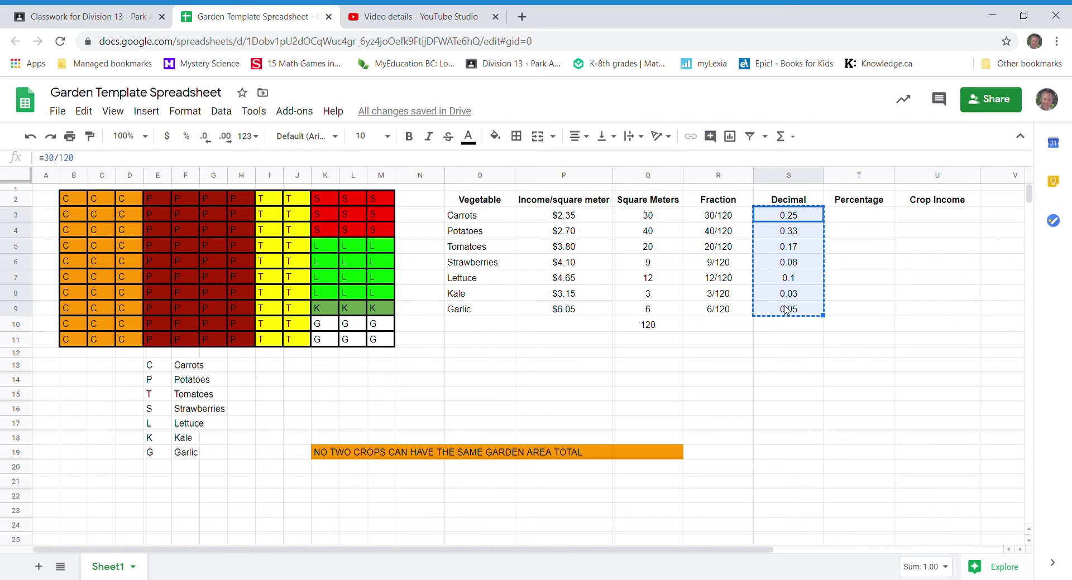
right_click(768, 269)
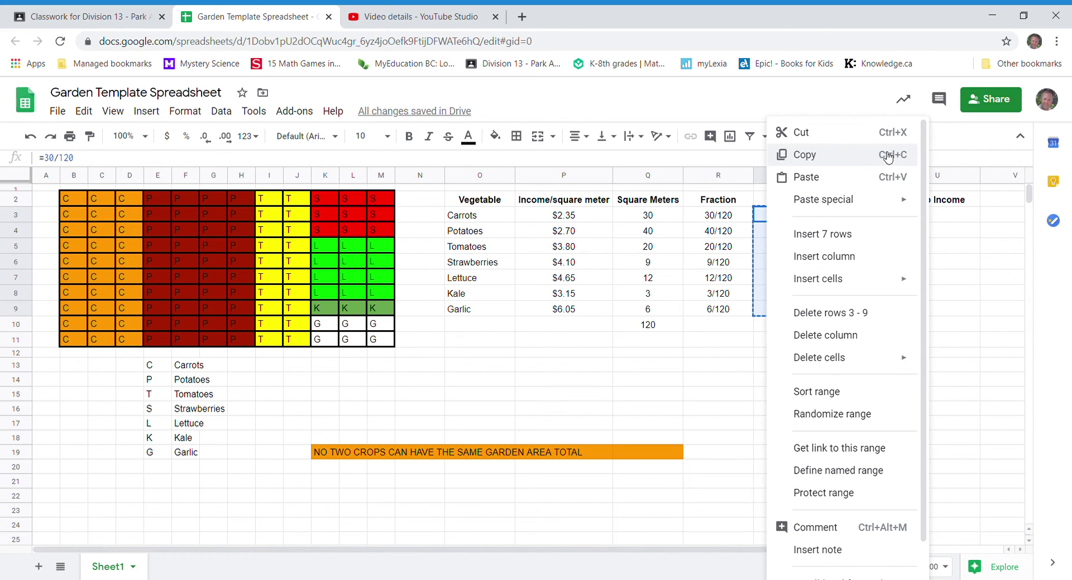
left_click(723, 342)
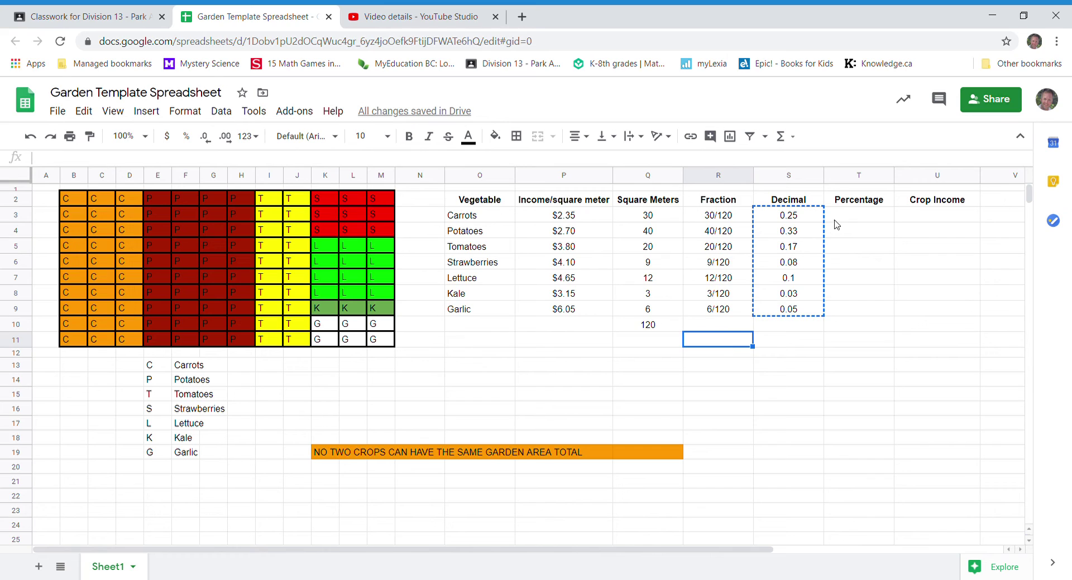
left_click(845, 219)
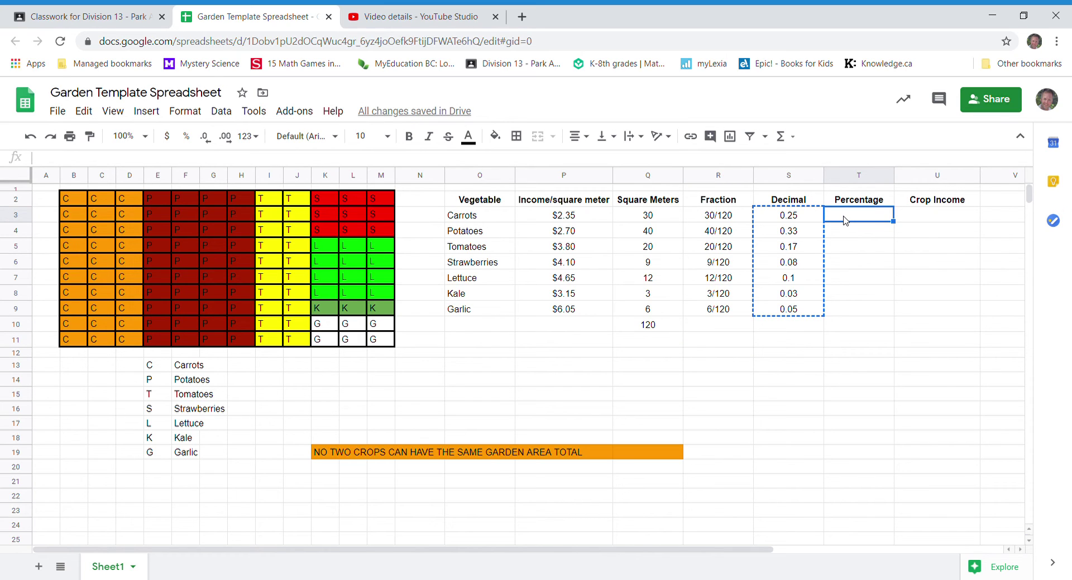
key("ctrl+v")
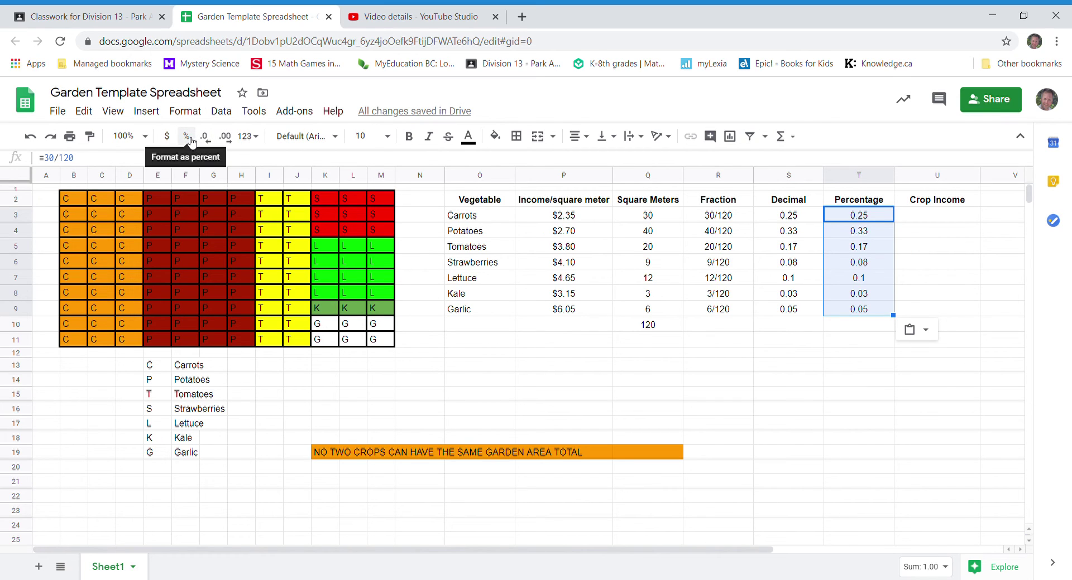
- Format the Percentage entries as percent with no decimal places
left_click(189, 139)
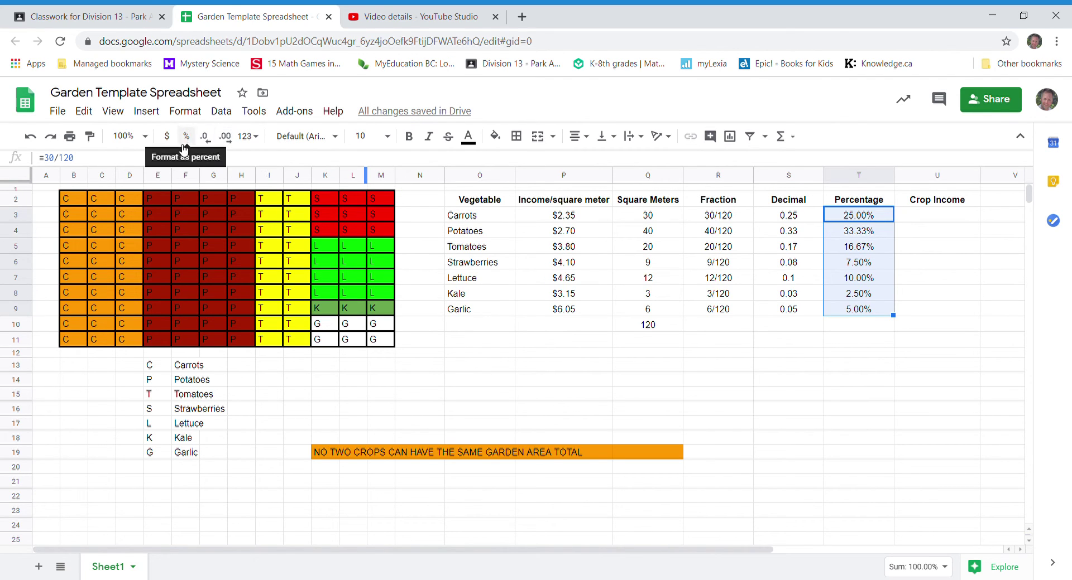
left_click(211, 142)
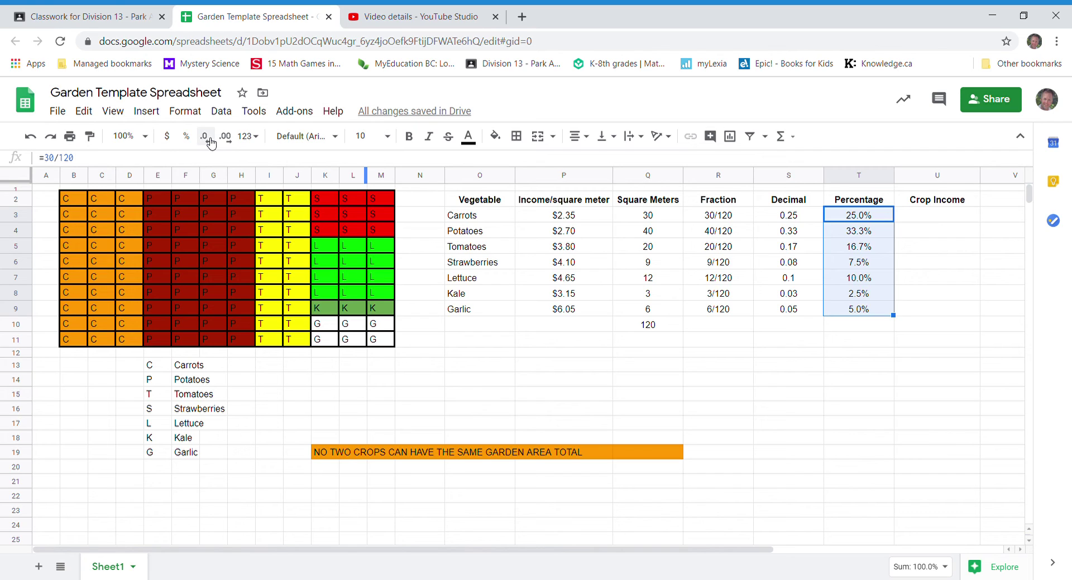
left_click(210, 141)
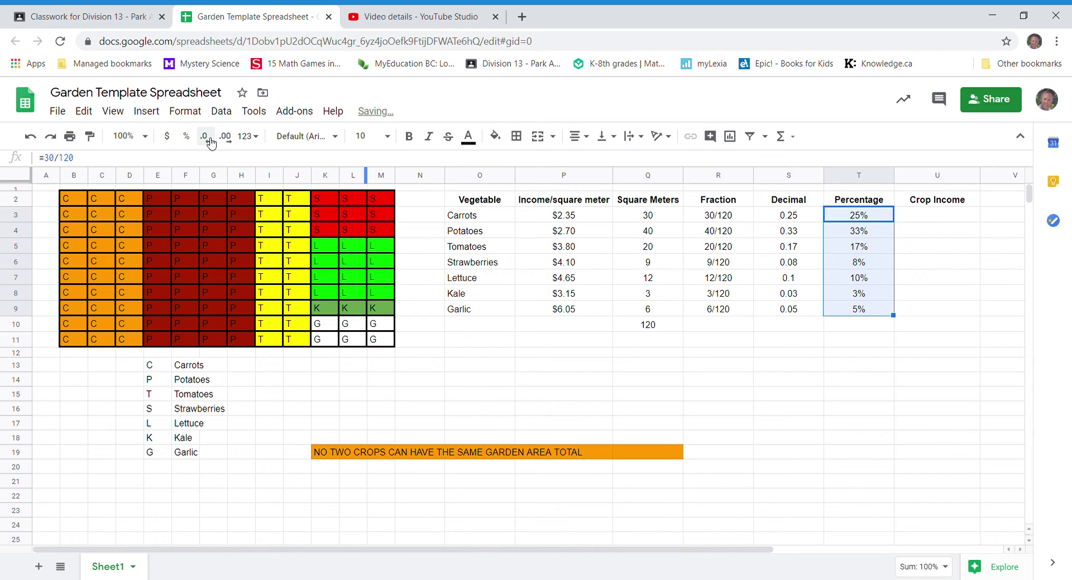
- Enter the Crop Income formula =P3*Q3 for Carrots, multiplying income per square meter by square meters
left_click(907, 217)
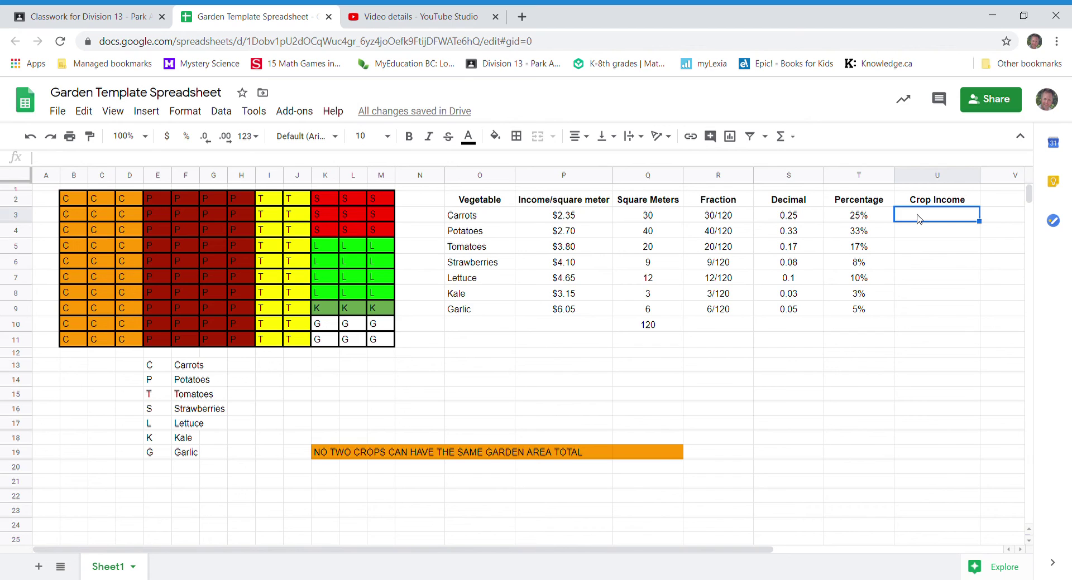
type("=")
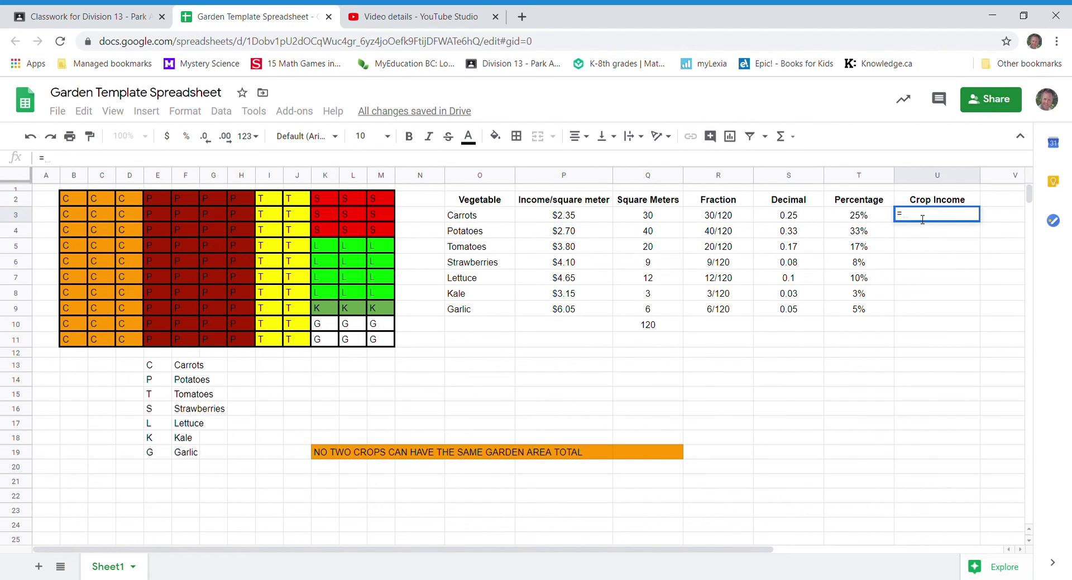
left_click(568, 217)
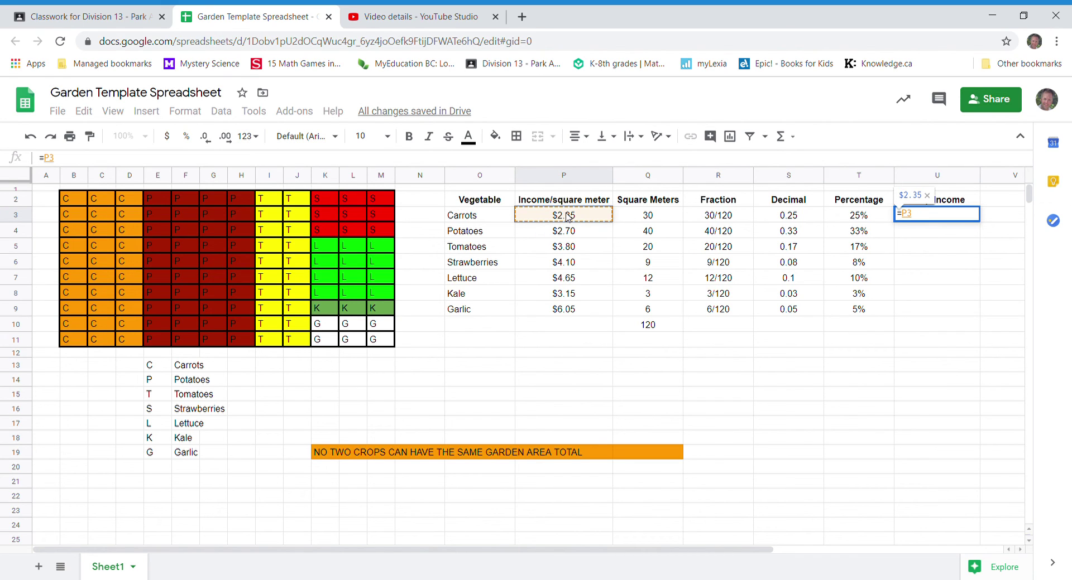
type("*")
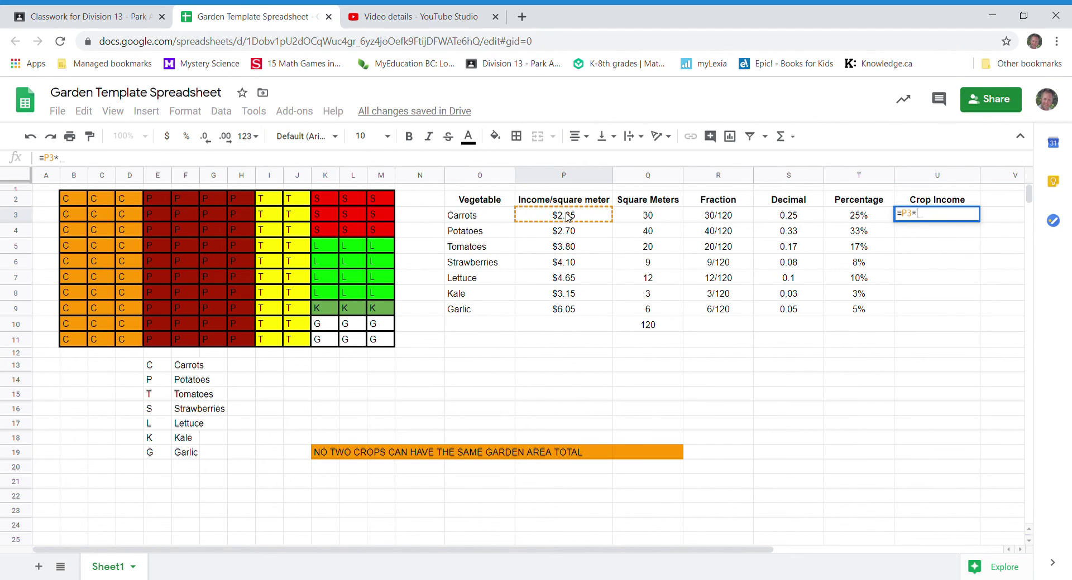
key("BackSpace")
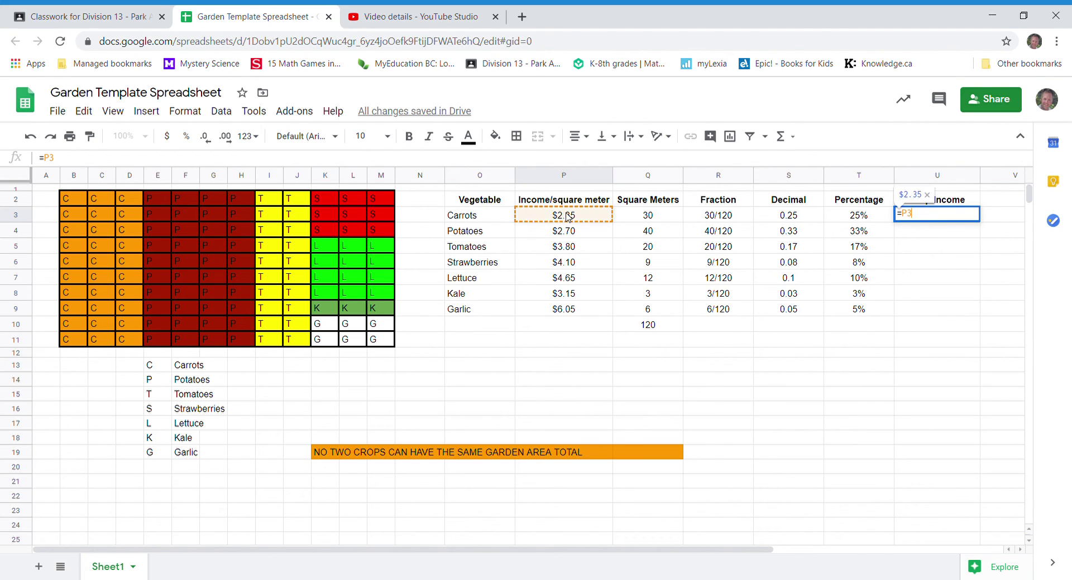
type("*")
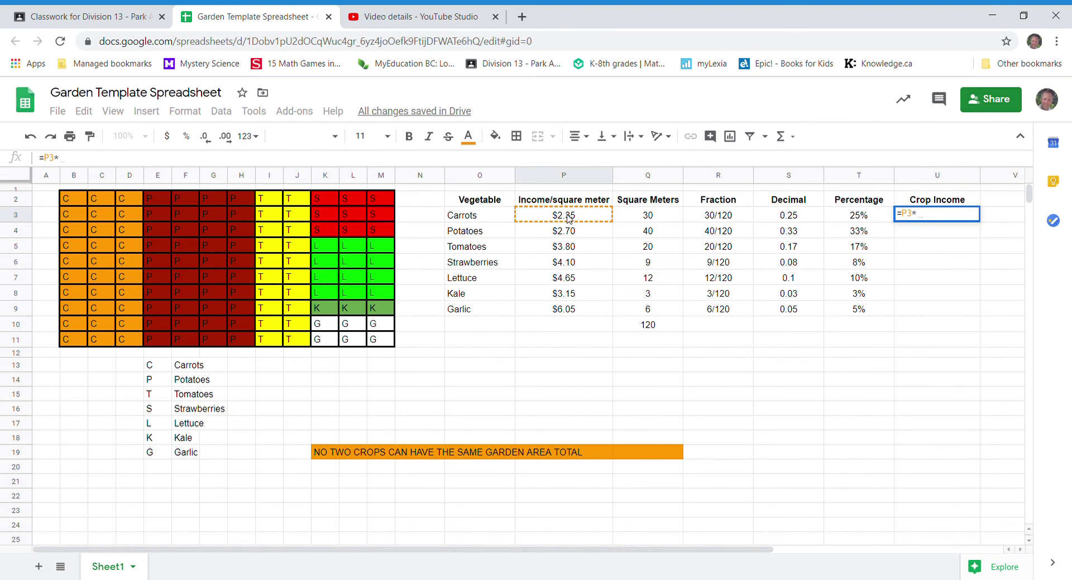
left_click(649, 217)
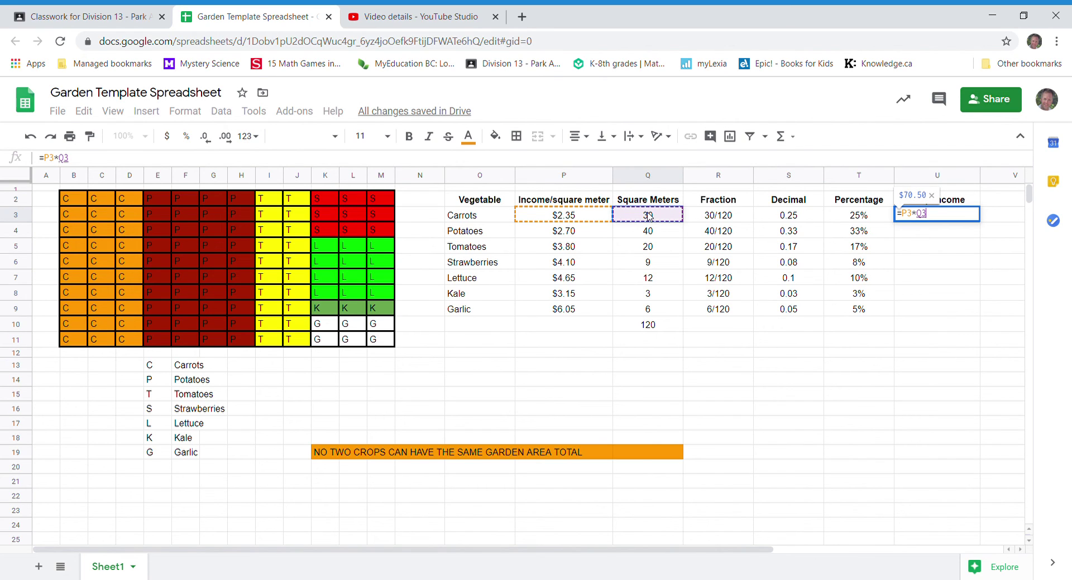
key("Return")
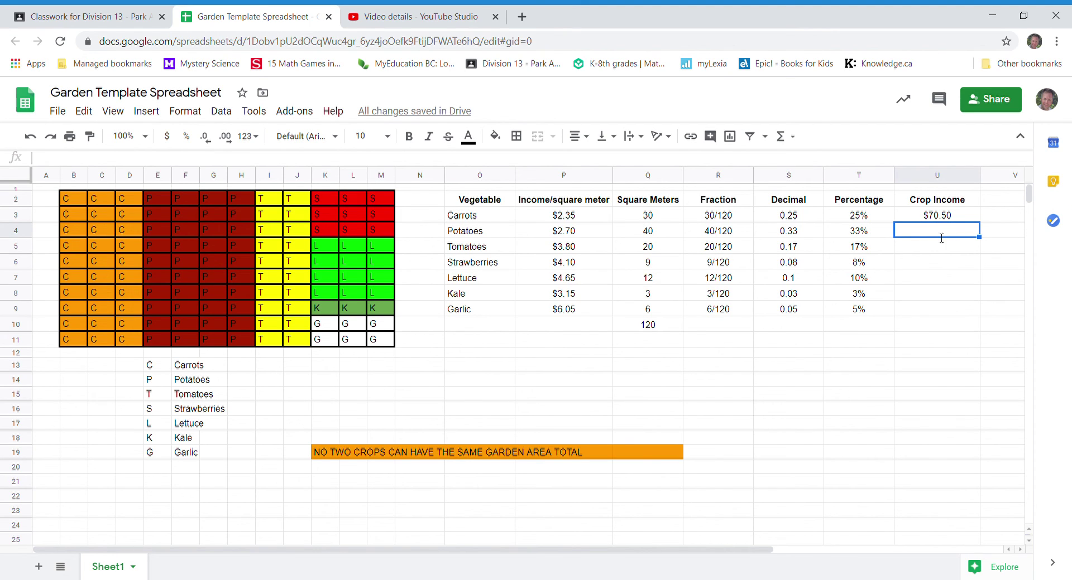
- Enter the Crop Income formula =P4*Q4 for Potatoes and fill it down through the Garlic row
type("=")
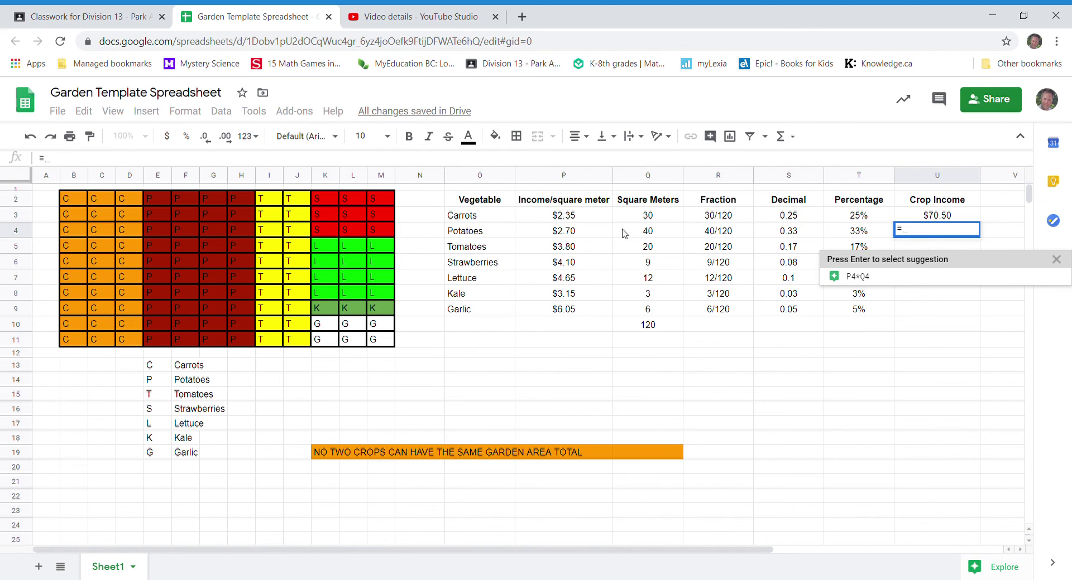
left_click(572, 233)
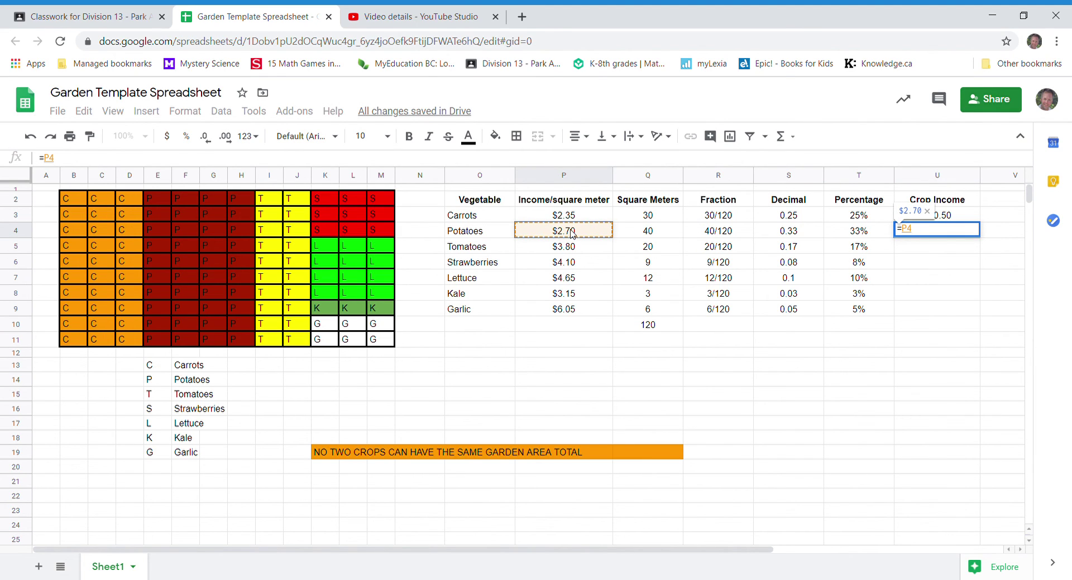
type("*")
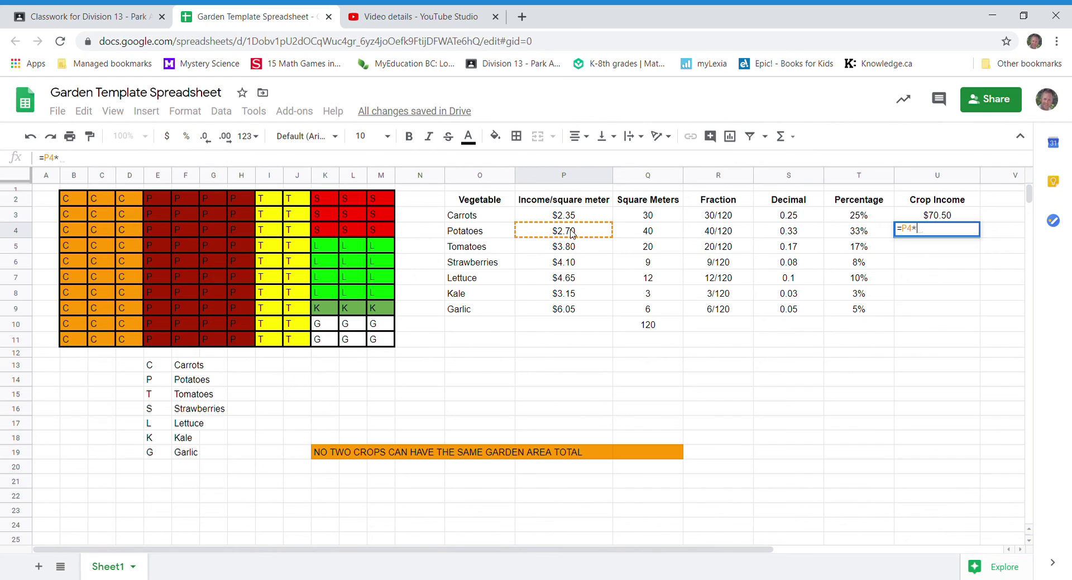
left_click(630, 236)
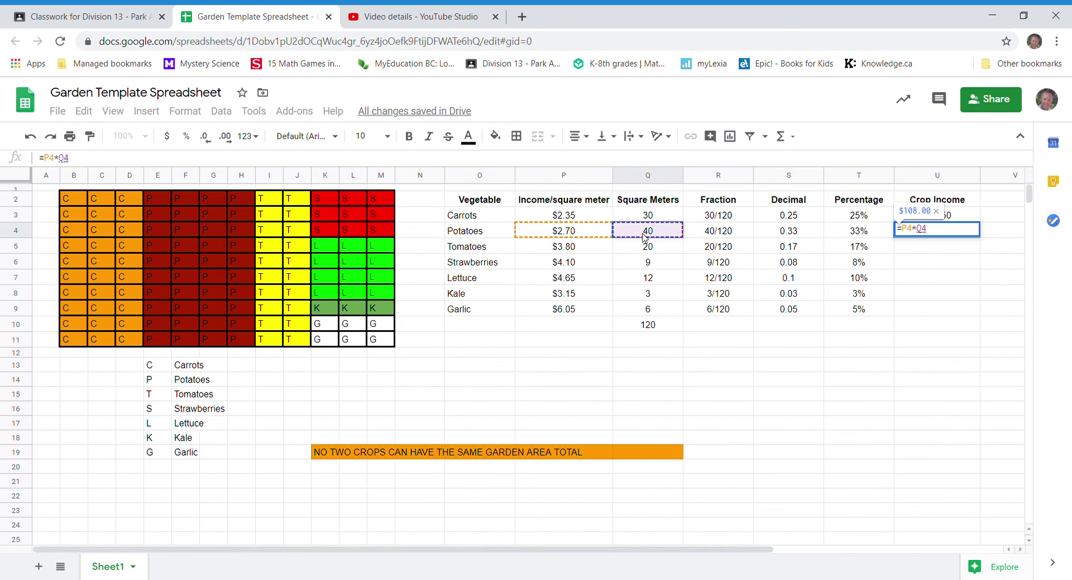
key("Return")
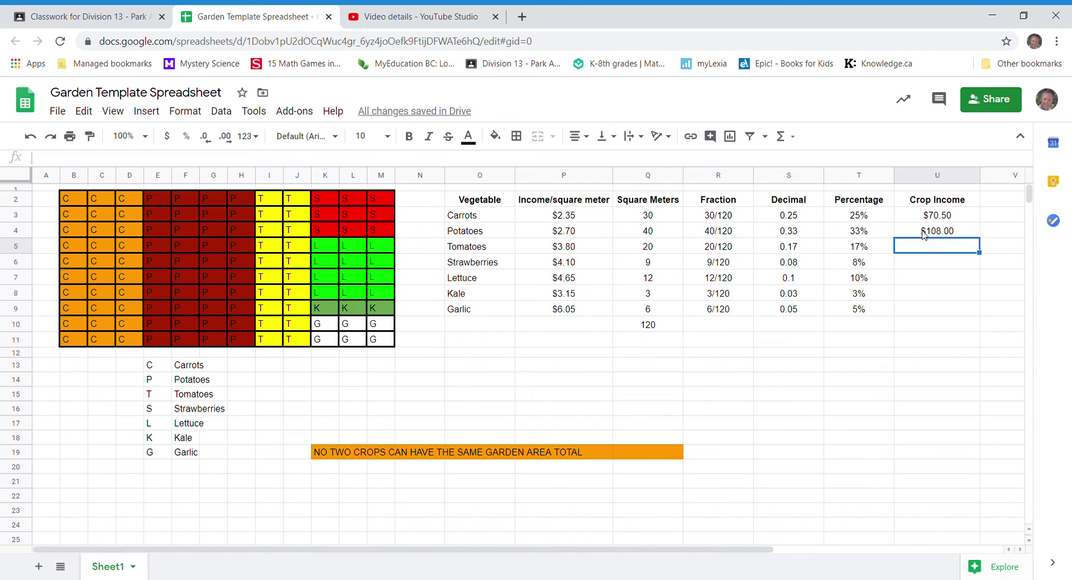
left_click(965, 234)
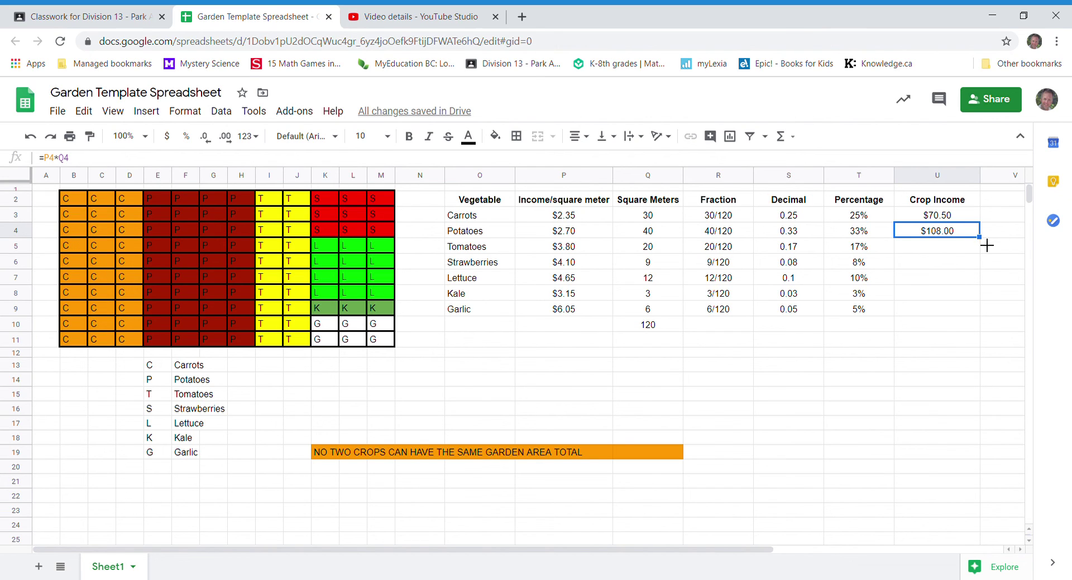
left_click_drag(987, 245, 980, 316)
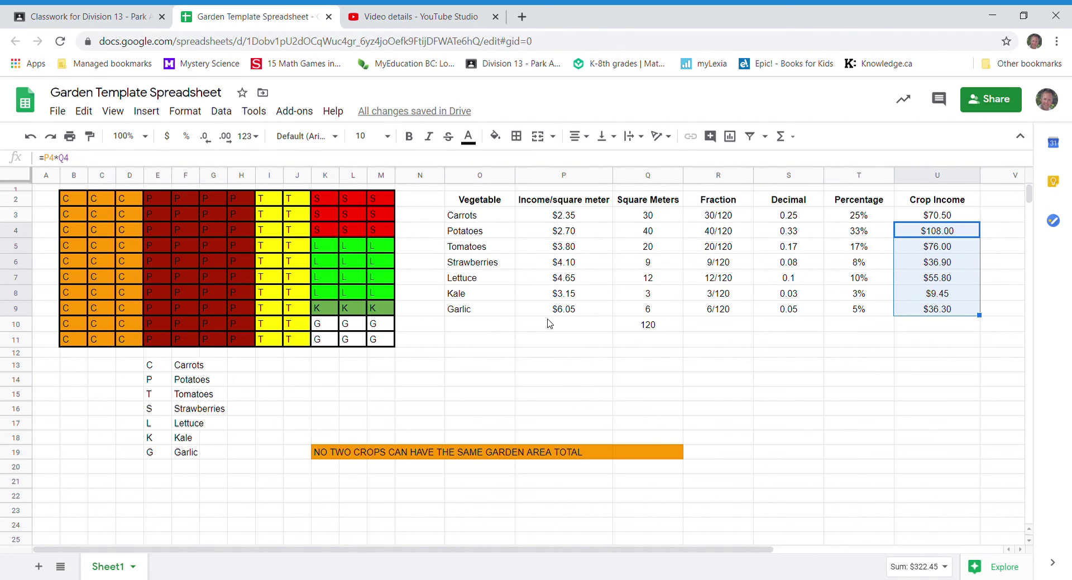
- Total the Decimal column in S10 with the suggested formula =SUM(S3:S9)
left_click(782, 327)
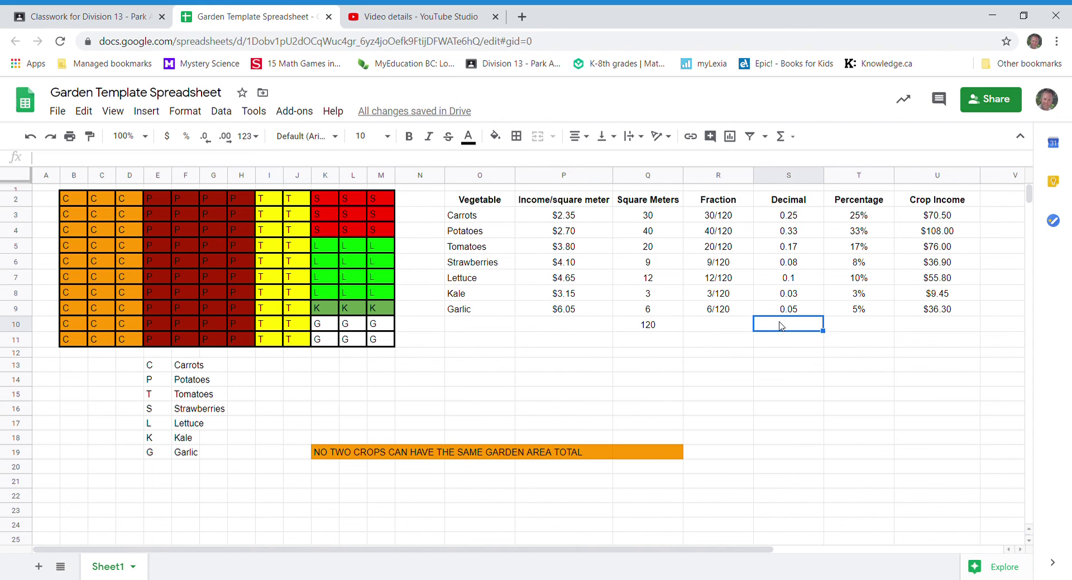
type("=")
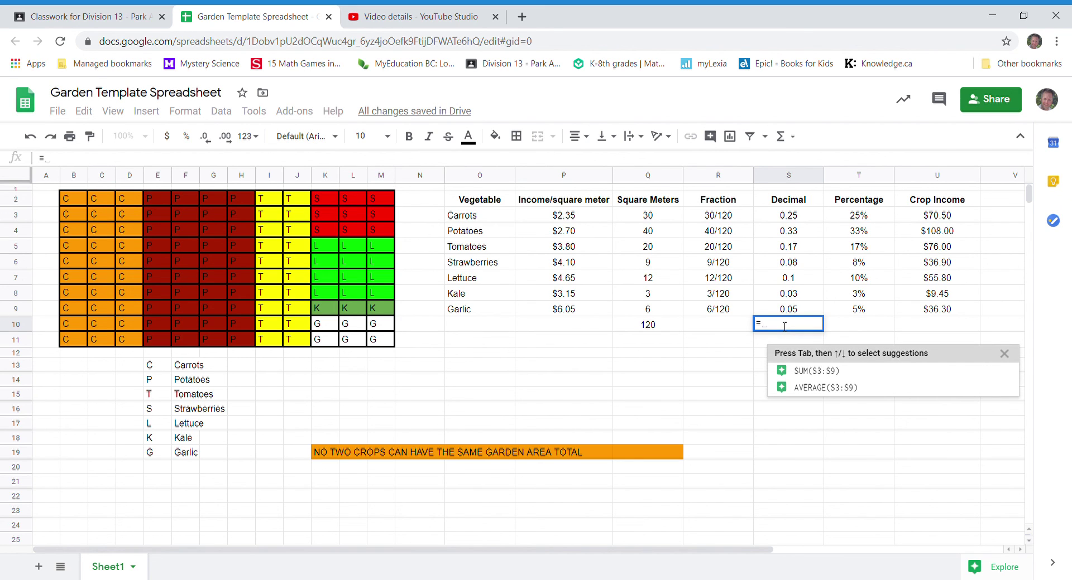
left_click(811, 373)
key("Return")
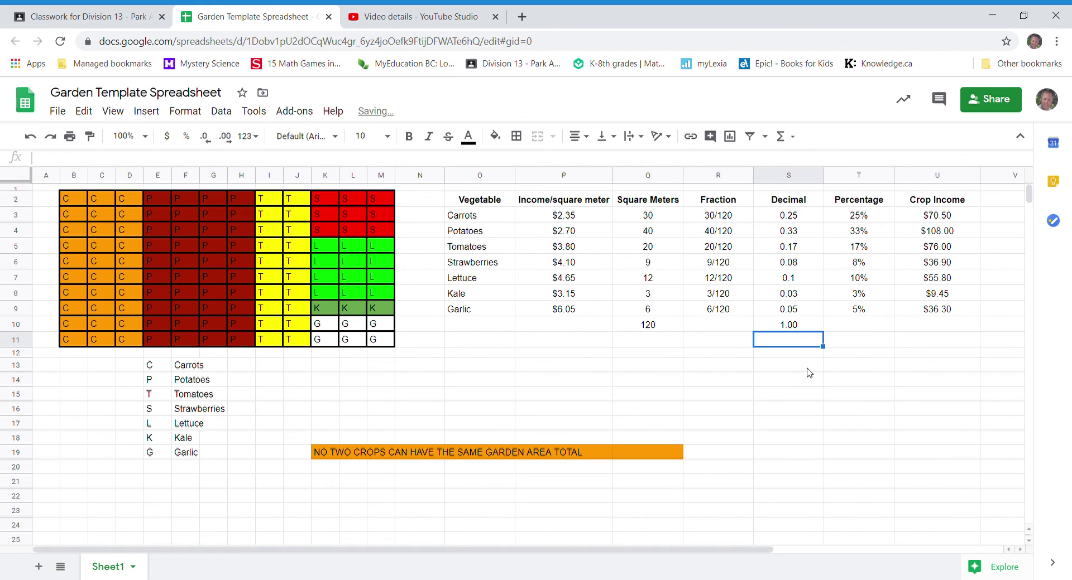
- Total the Percentage column in T10 with the suggested formula =SUM(T3:T9)
left_click(854, 326)
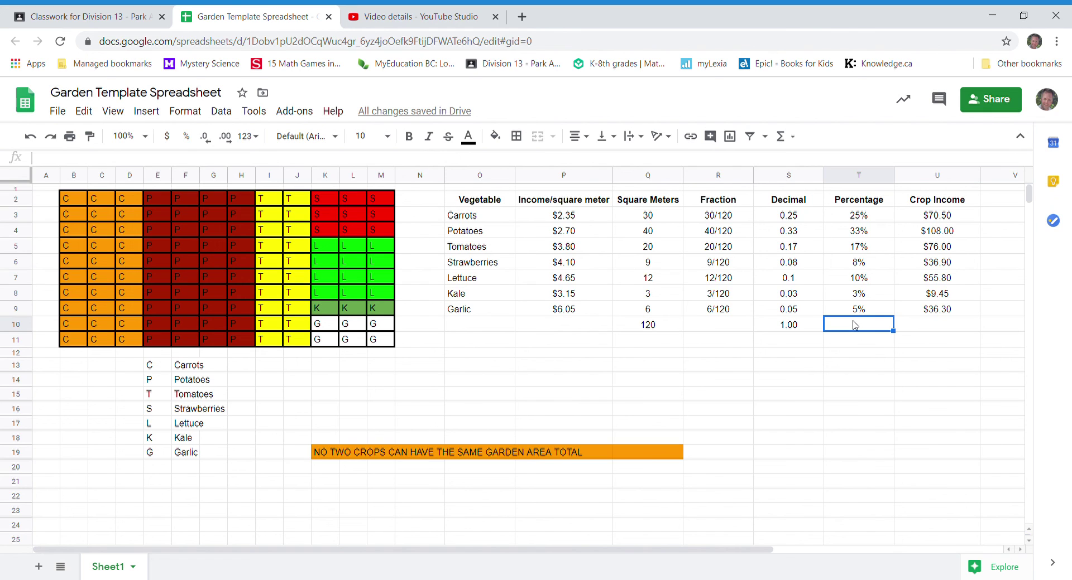
type("=")
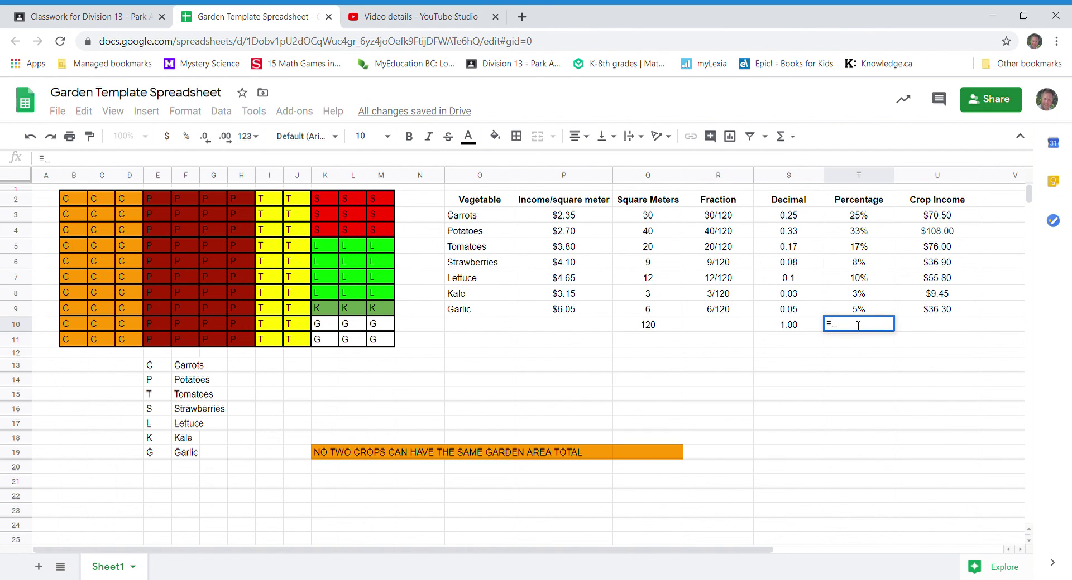
type("sum")
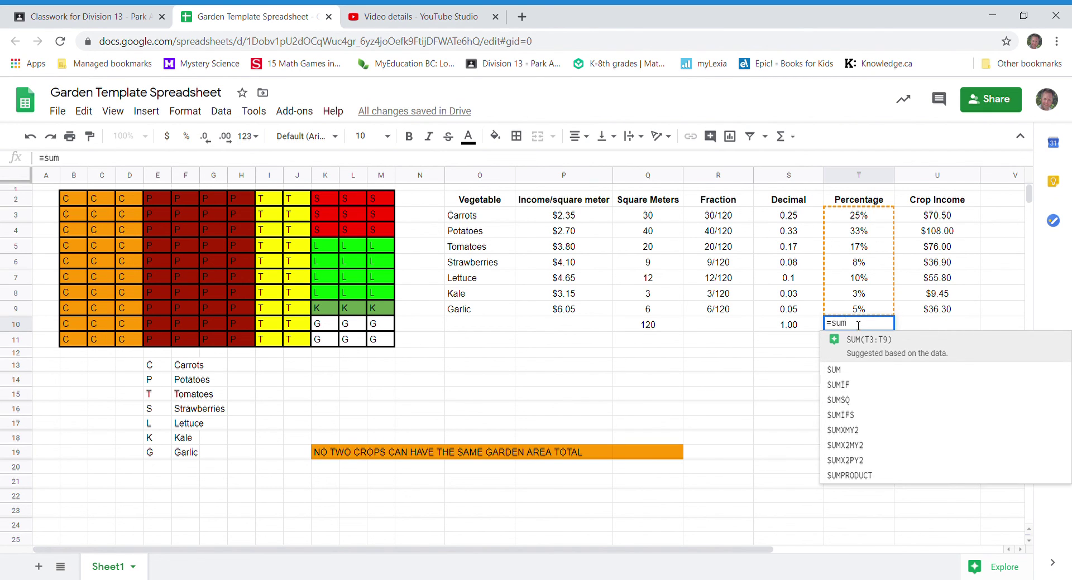
left_click(881, 349)
key("Return")
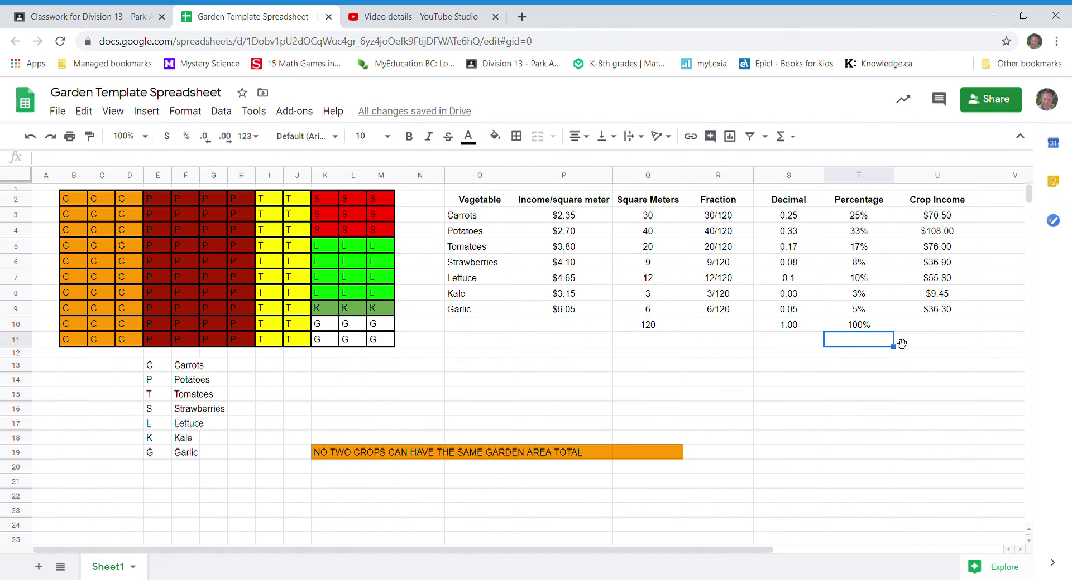
- Total the Crop Income column in U10 with the suggested formula =SUM(U3:U9)
left_click(913, 330)
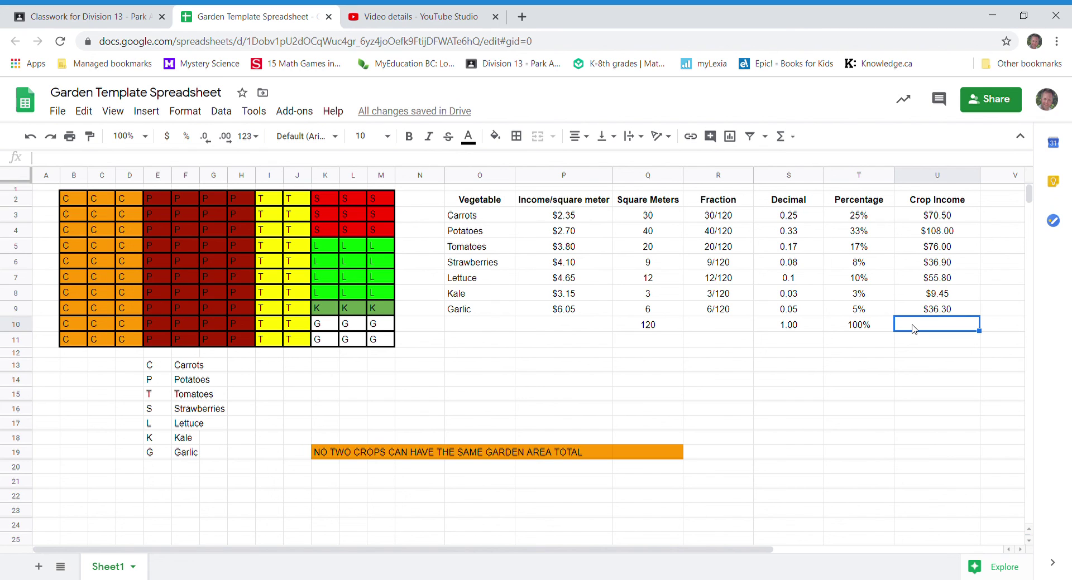
type("=")
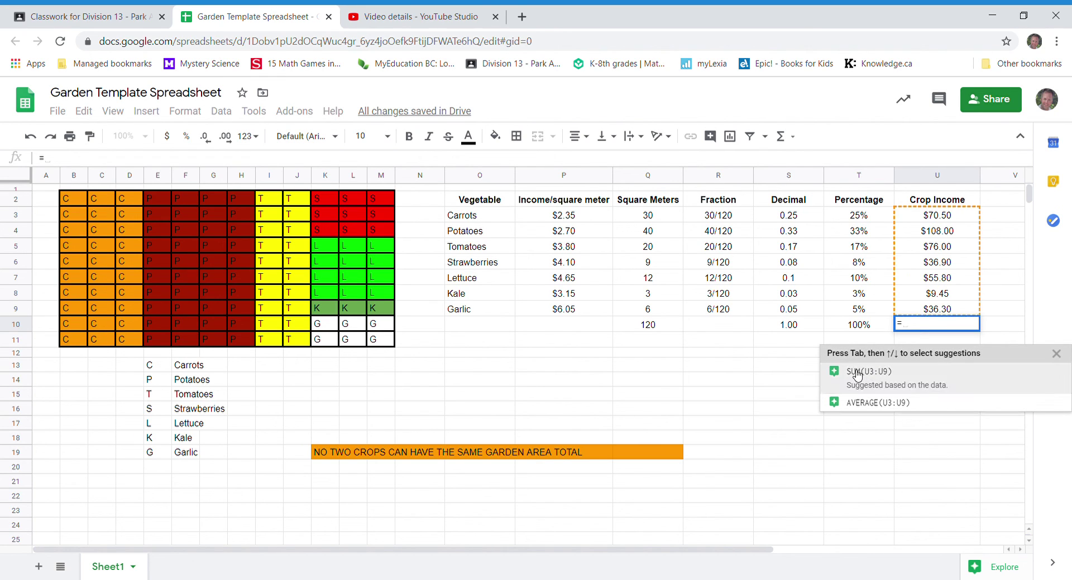
left_click(870, 374)
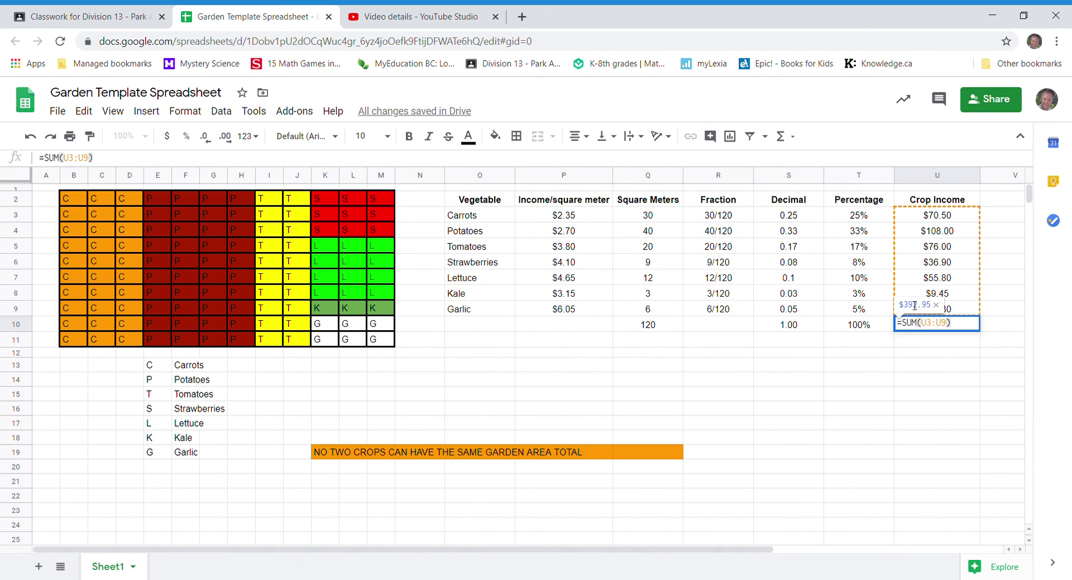
key("Return")
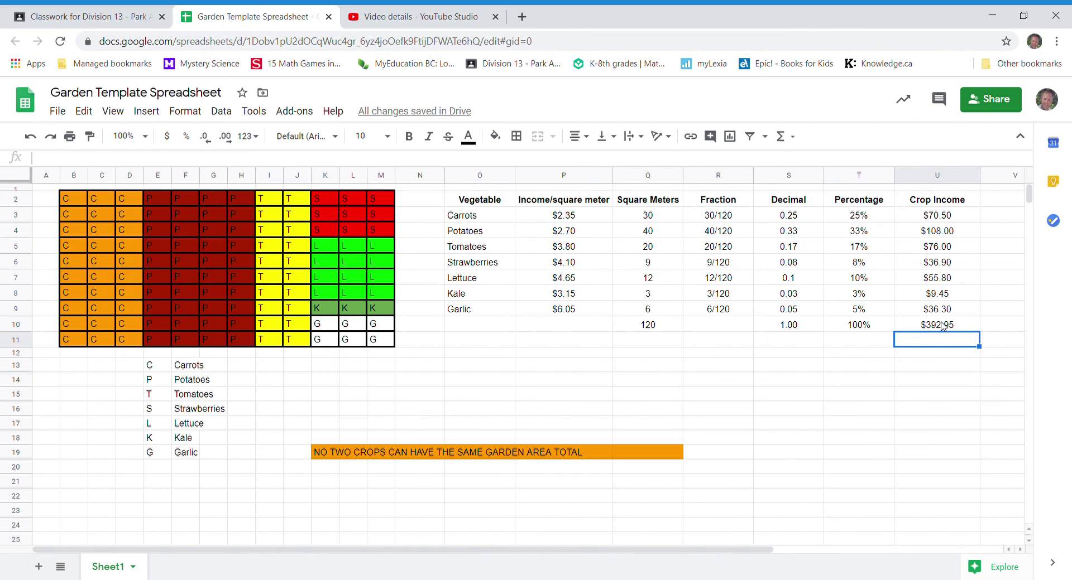
- Apply all borders to the whole vegetable table, from the Vegetable header to the Crop Income total (O2:U10)
mouse_move(942, 326)
left_mouse_down()
mouse_move(937, 309)
mouse_move(781, 276)
mouse_move(592, 261)
mouse_move(483, 205)
left_mouse_up()
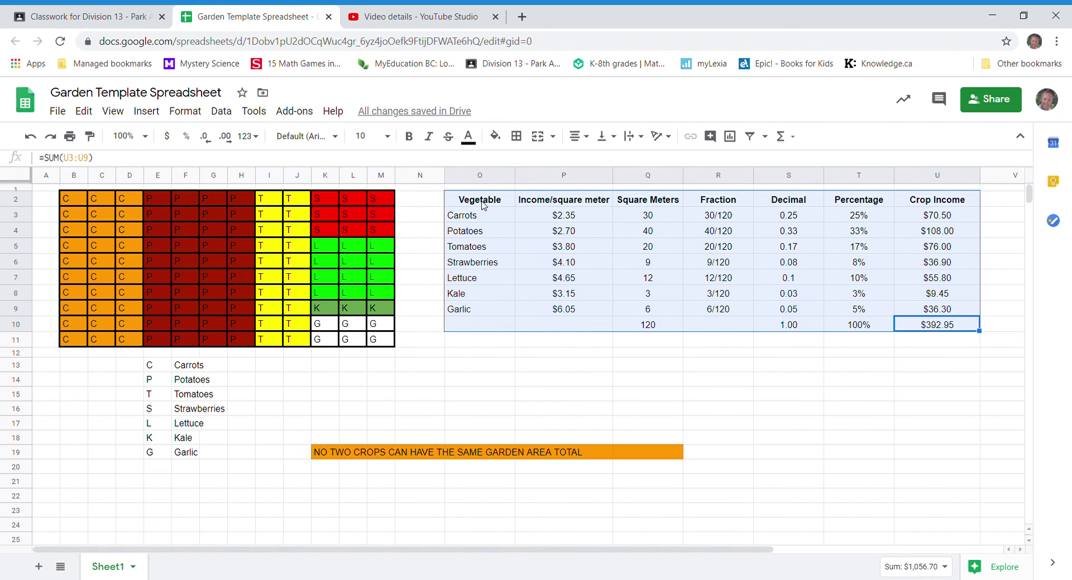
left_click(519, 138)
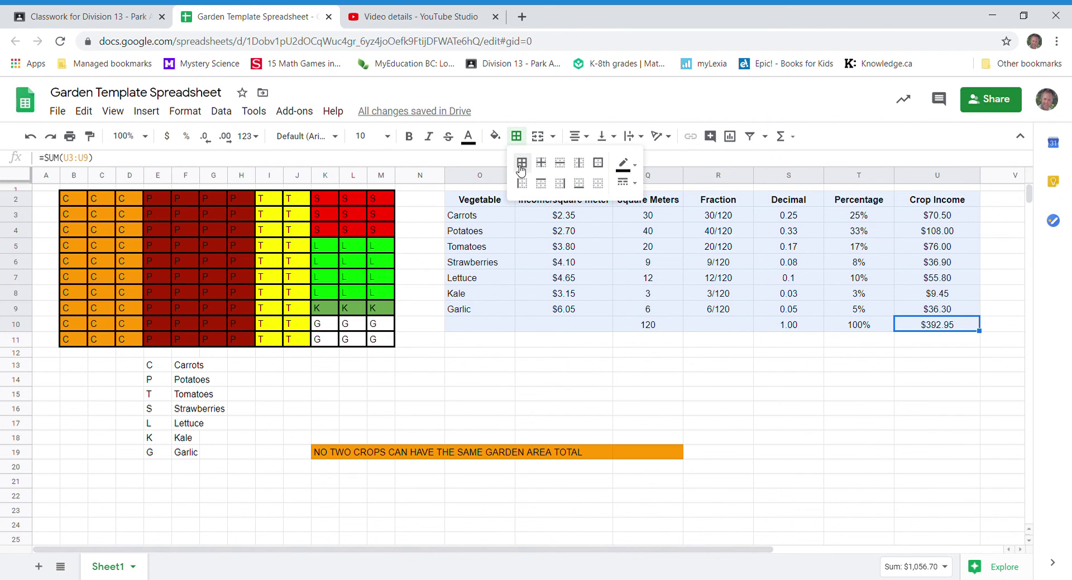
left_click(521, 165)
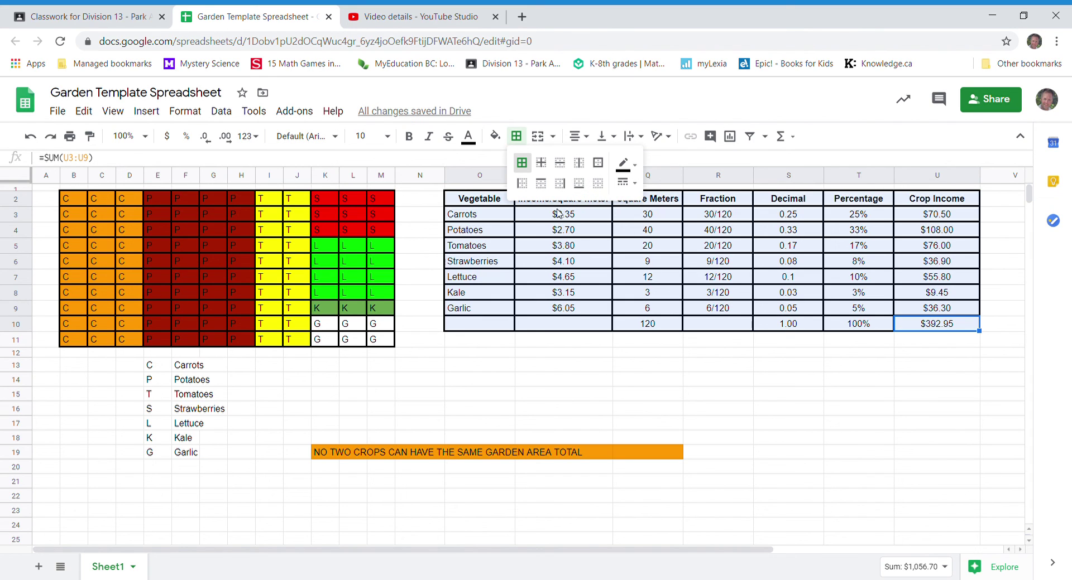
- Fill the vegetable table's header row, from Vegetable to Crop Income, with bright green
left_click(484, 202)
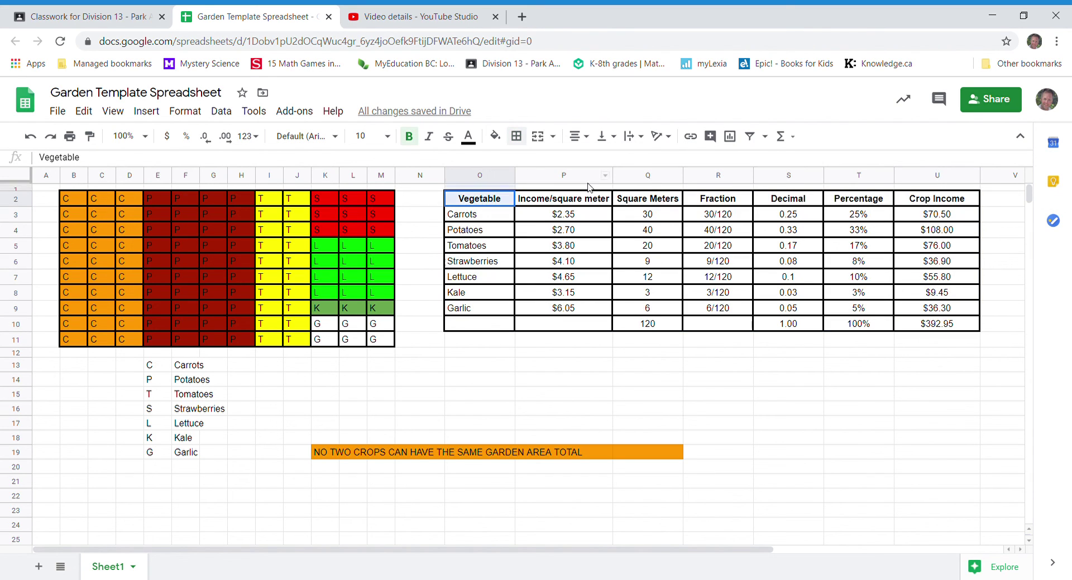
left_click_drag(483, 199, 906, 200)
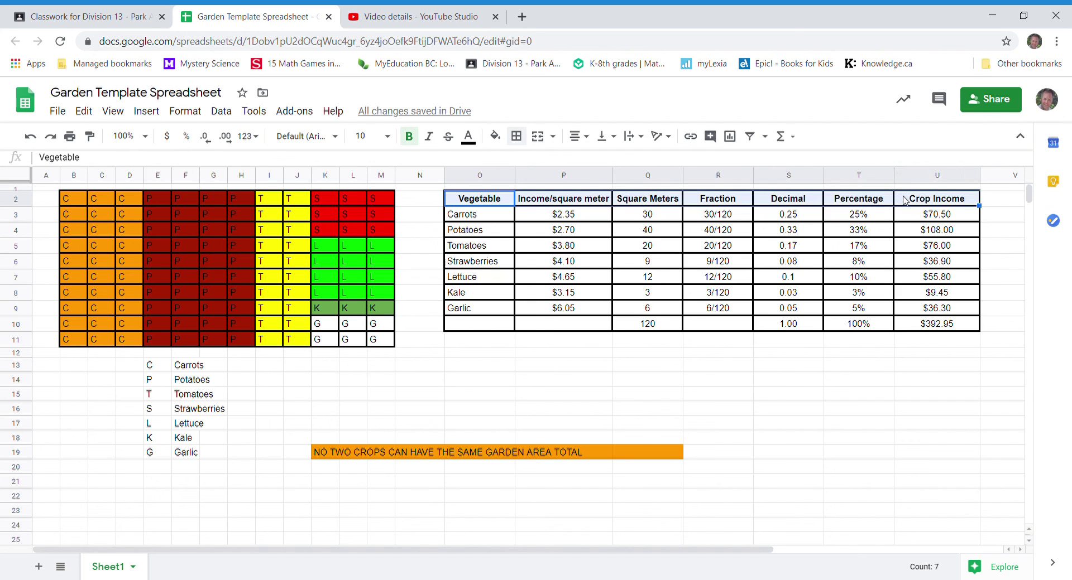
left_click(502, 140)
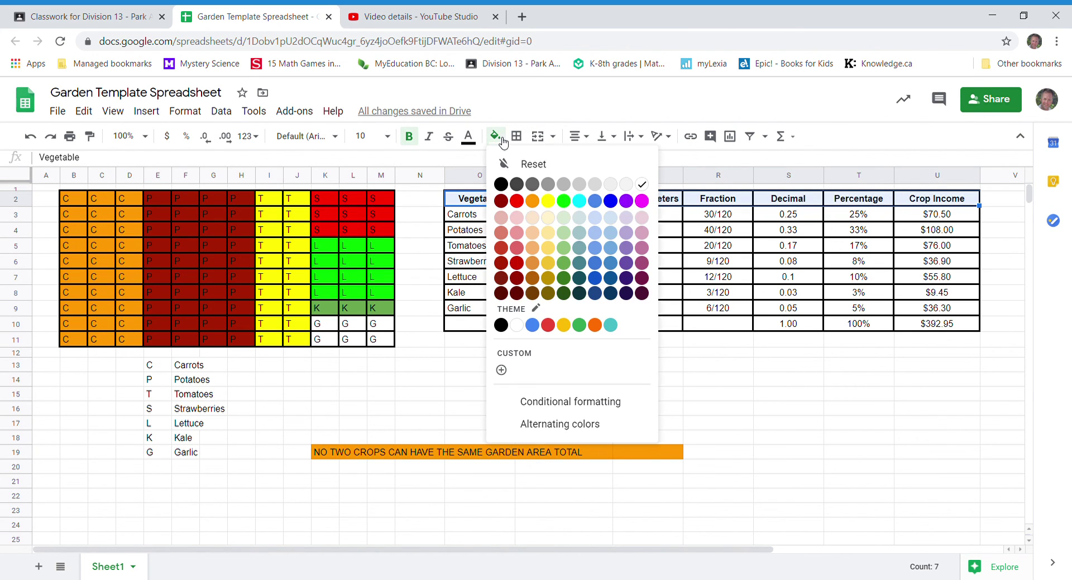
left_click(564, 201)
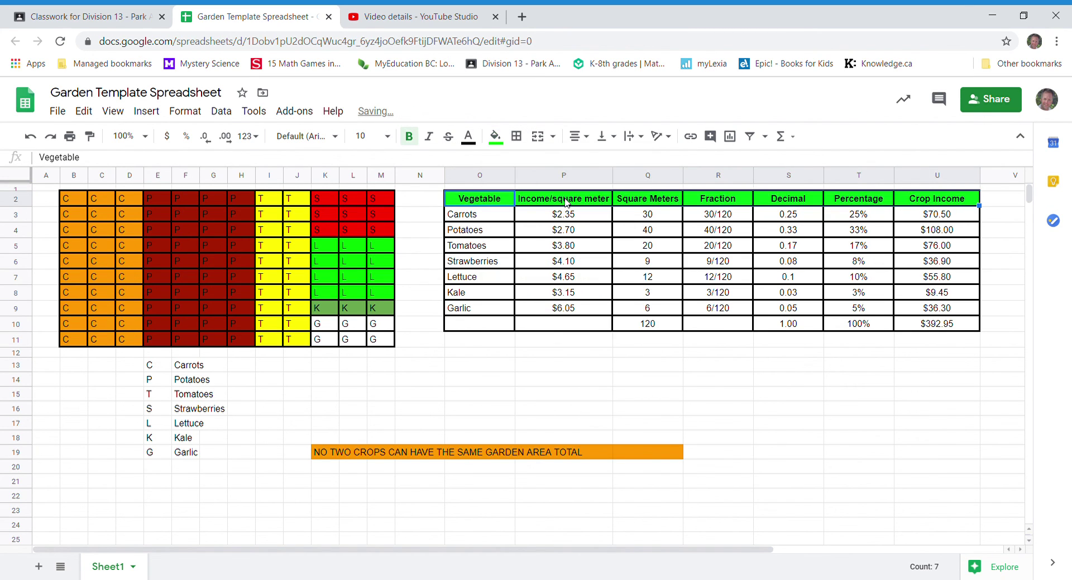
left_click(598, 381)
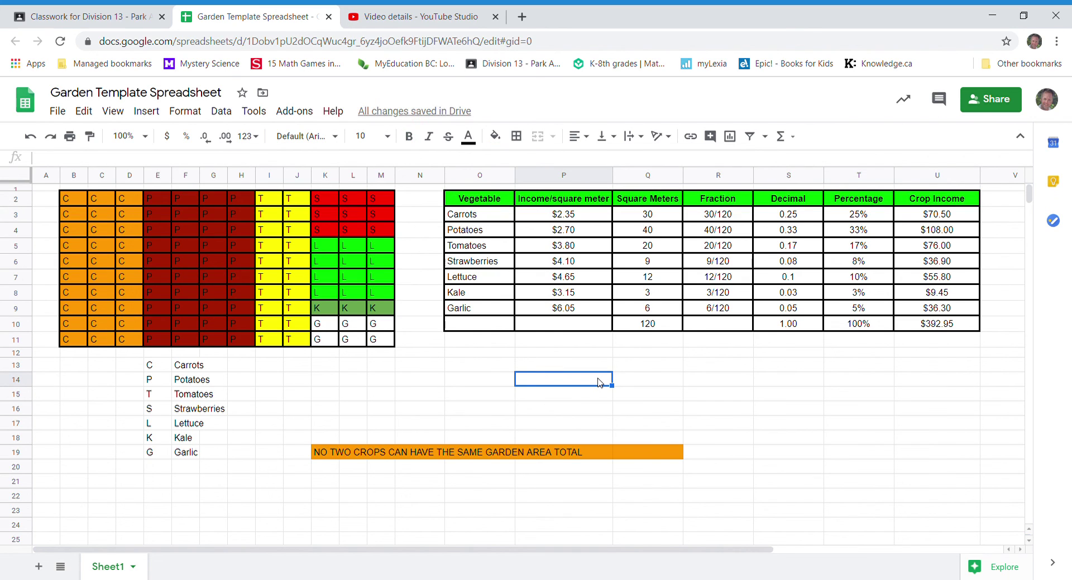